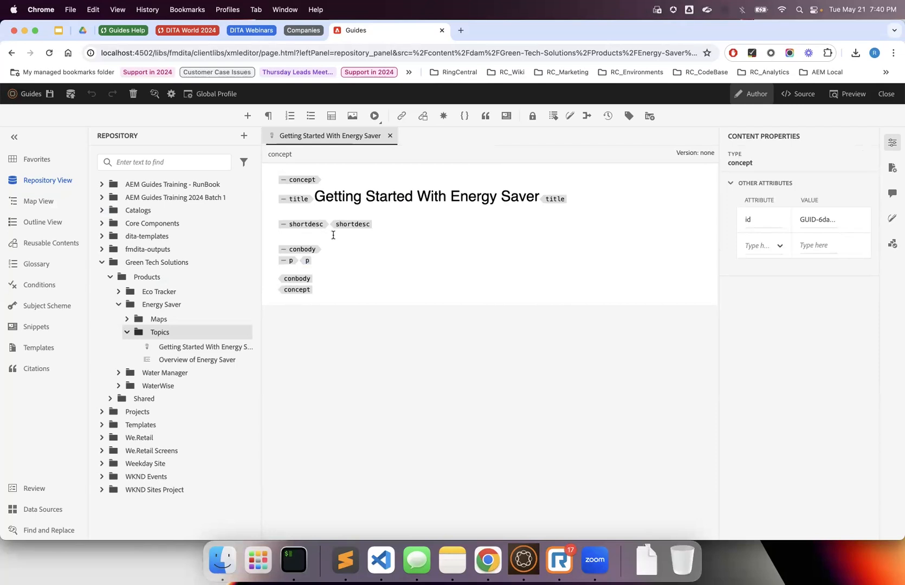
left_click(281, 200)
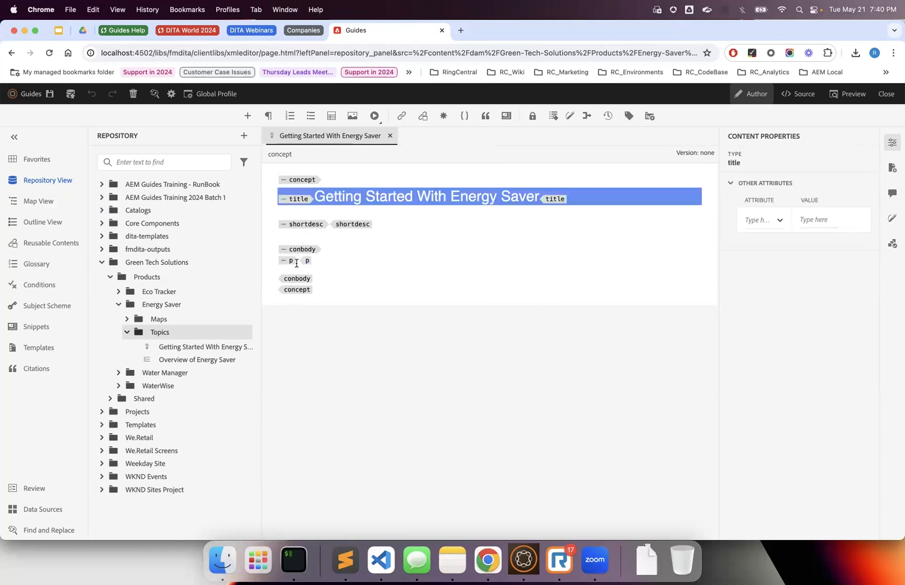
left_click(297, 262)
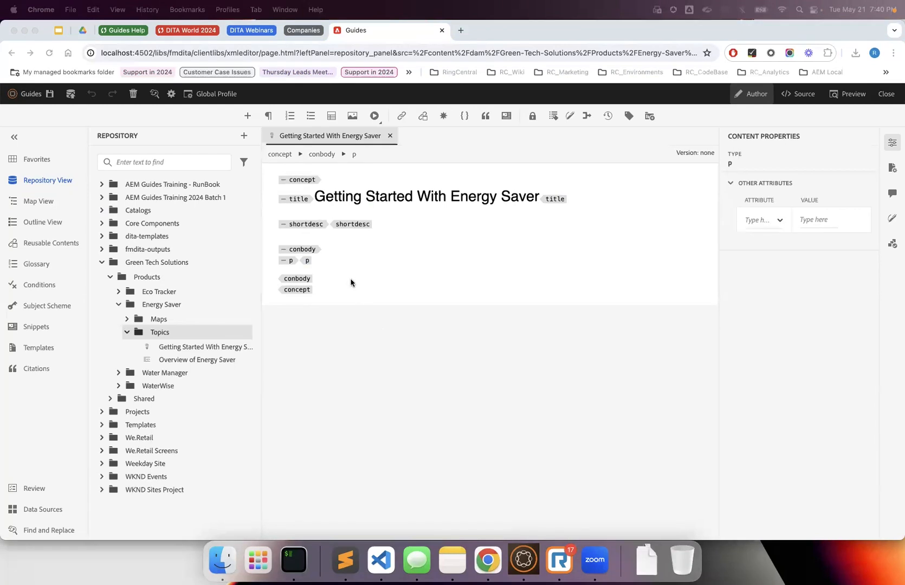
- Create a DITA topic titled "Using Energy Saver" from the Task template in the Energy Saver Topics folder
left_click(219, 330)
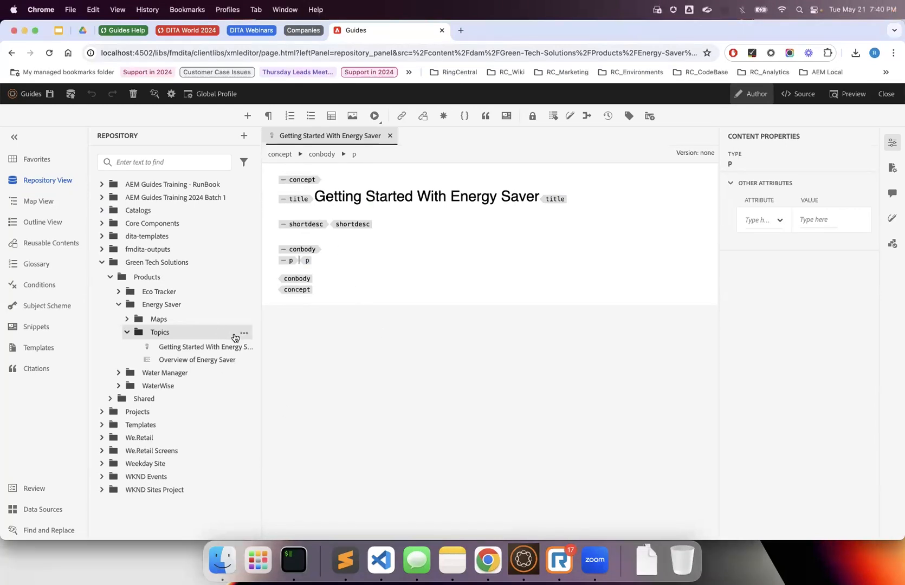
left_click(243, 334)
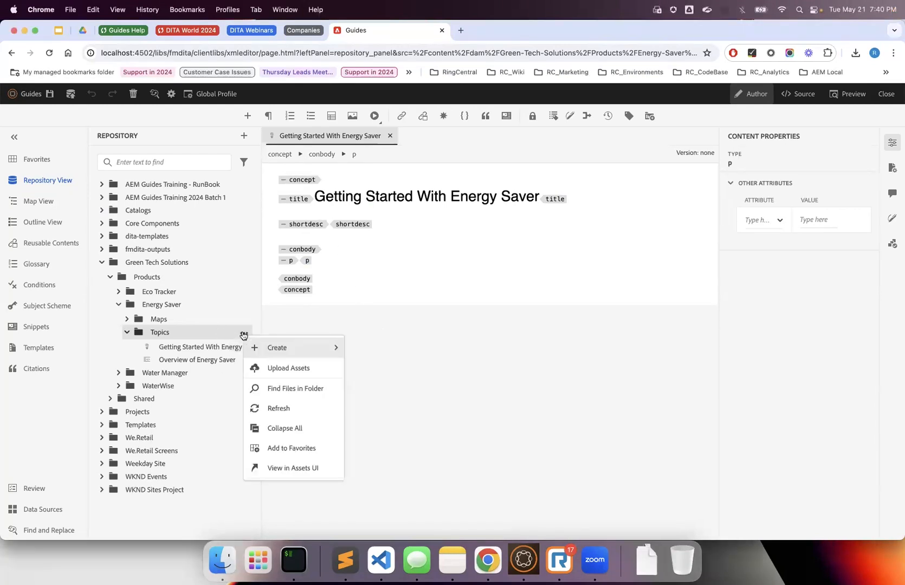
mouse_move(296, 348)
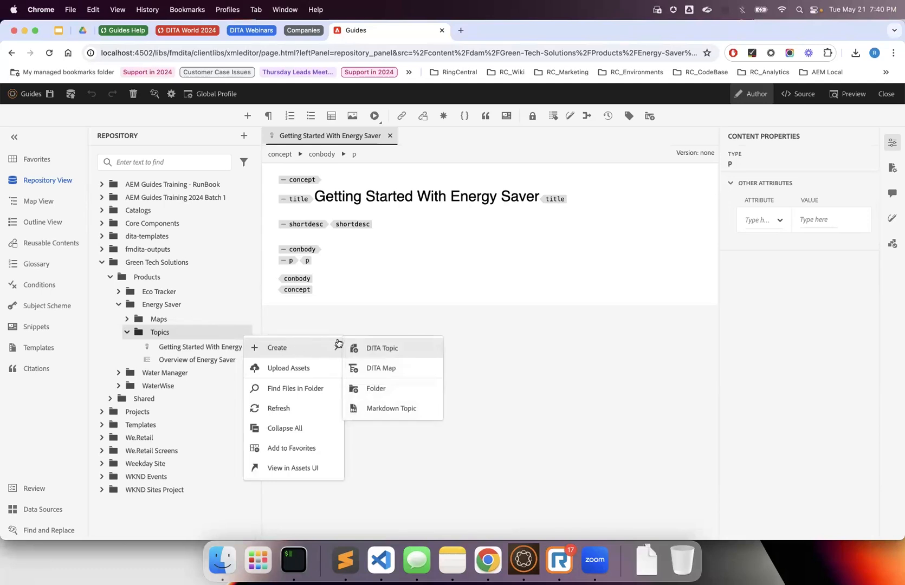
left_click(383, 355)
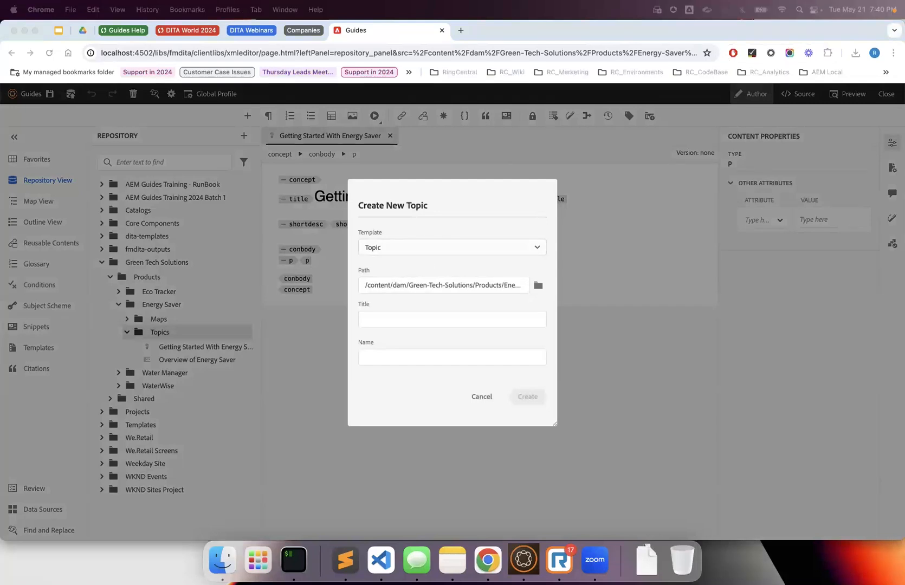
left_click(397, 245)
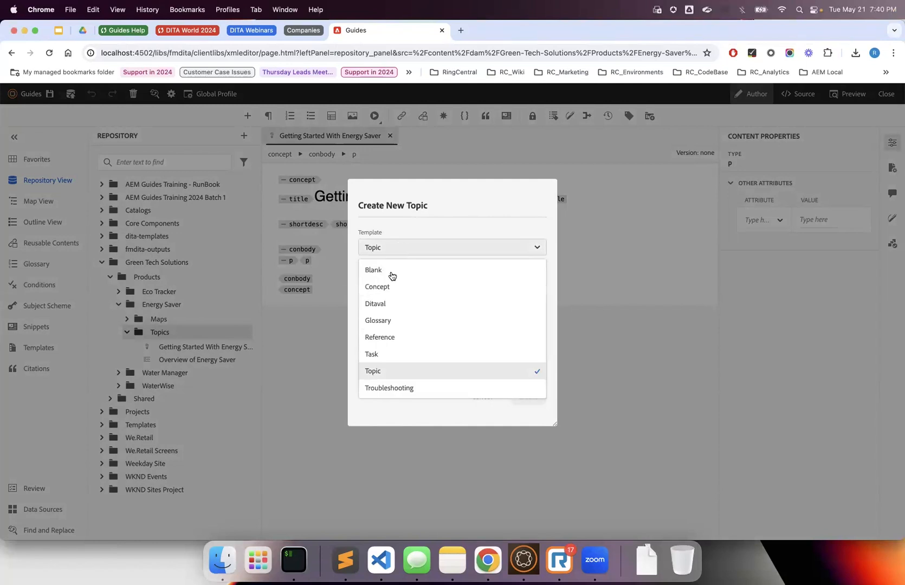
left_click(384, 353)
left_click(385, 323)
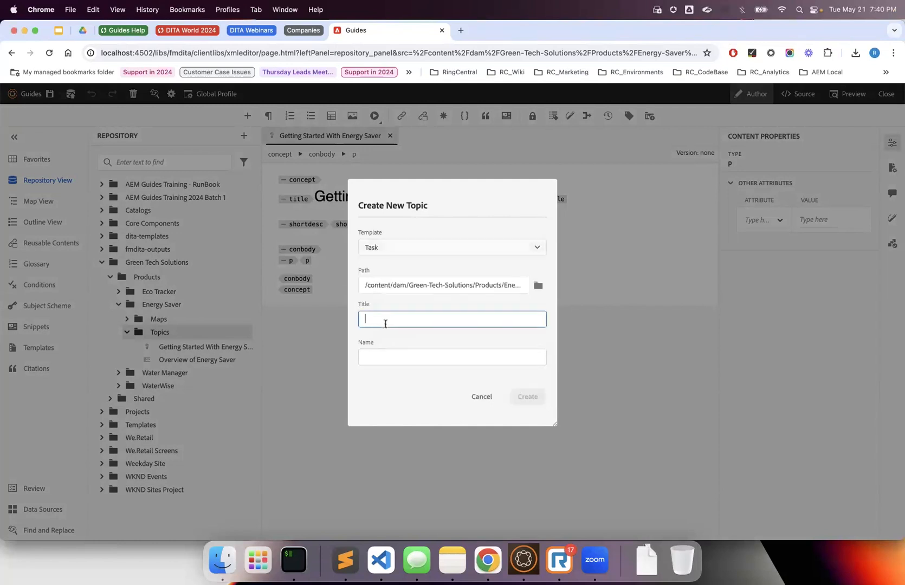
type("Using Energy Saver")
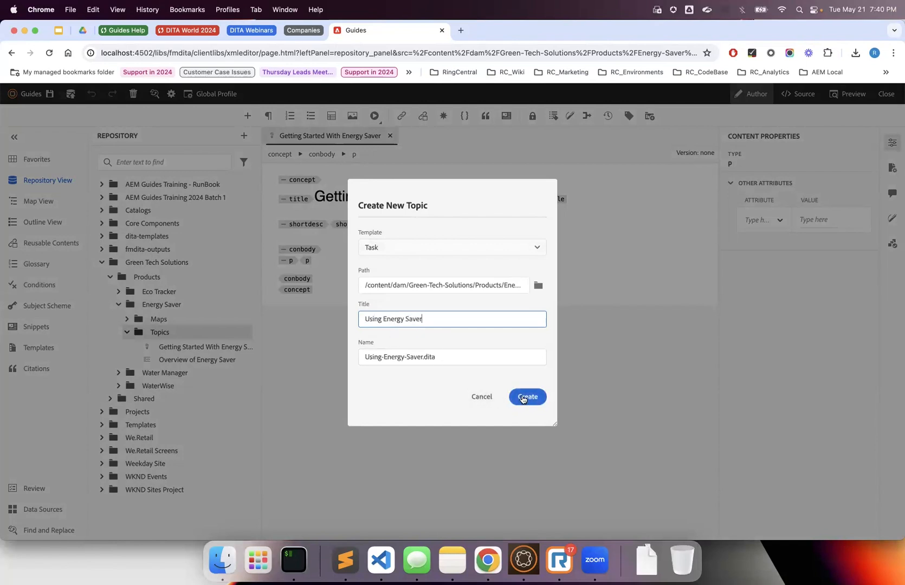
left_click(523, 399)
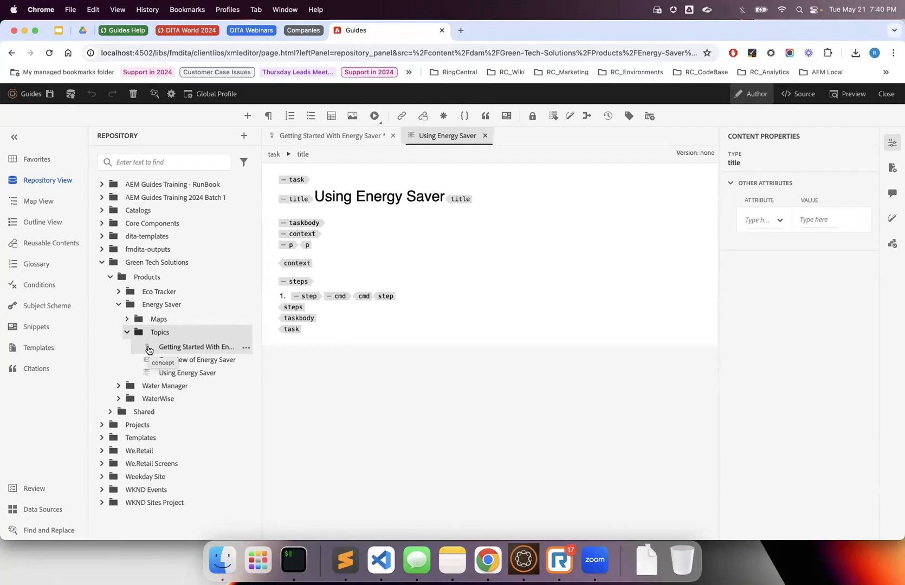
- Create a DITA topic titled "Troubleshooting Energy Saver" from the Troubleshooting template in the same Topics folder
left_click(241, 334)
mouse_move(304, 347)
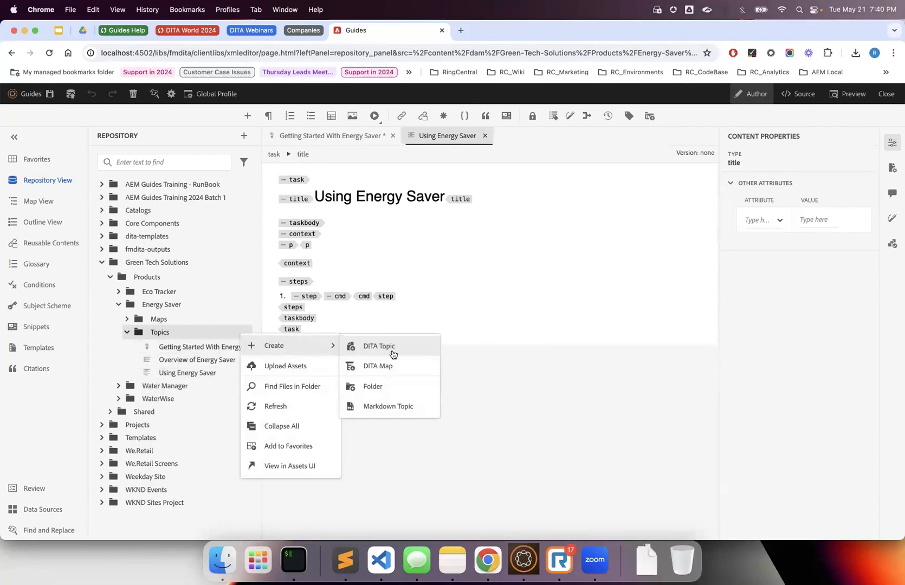
left_click(392, 354)
left_click(416, 244)
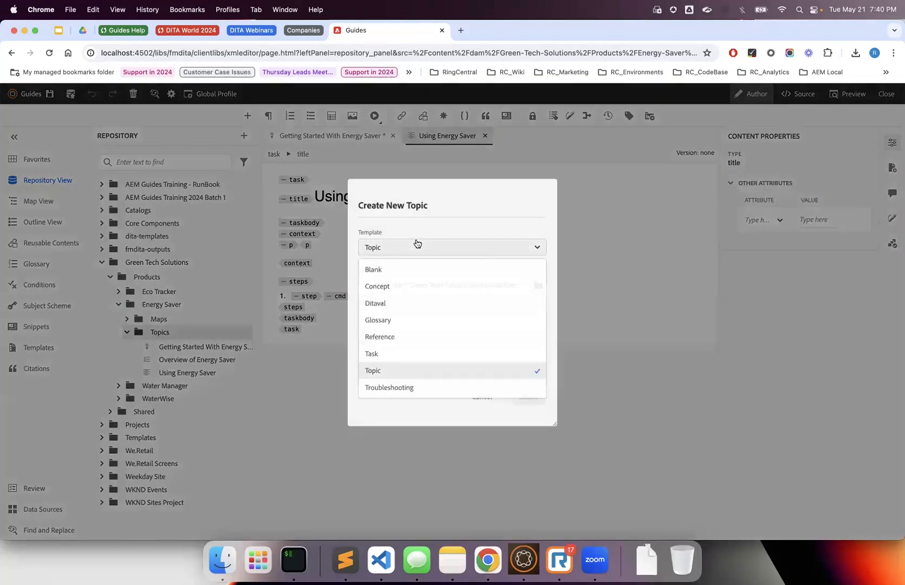
left_click(397, 387)
left_click(380, 315)
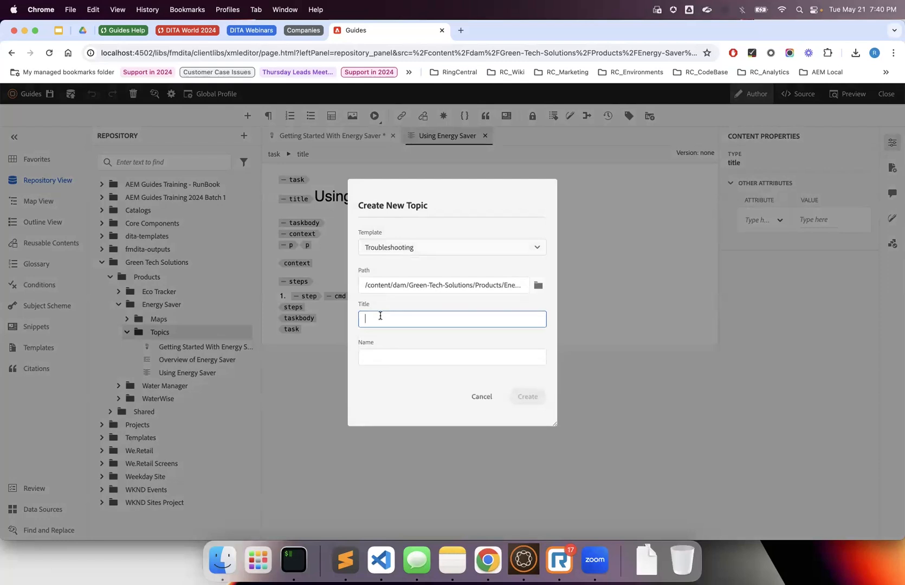
type("Troub")
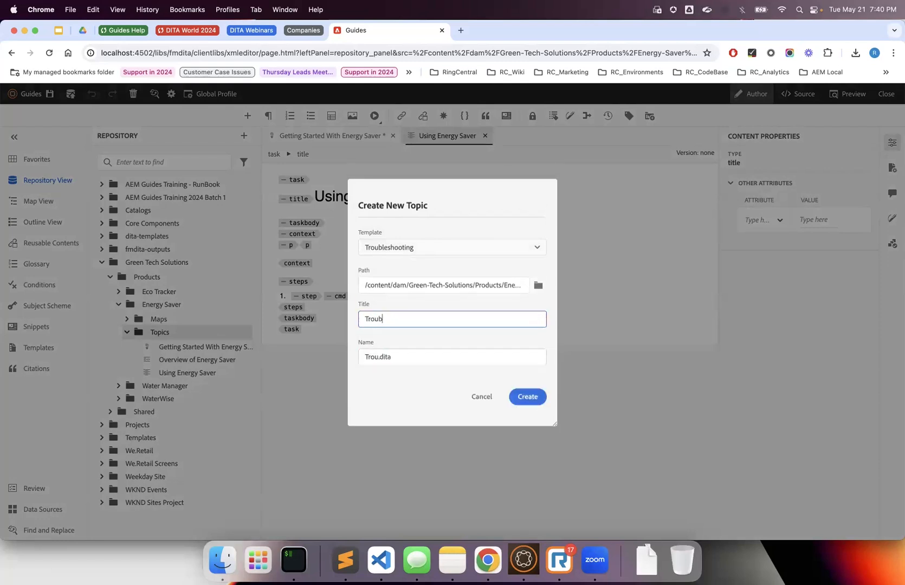
type("leshooting Eneger")
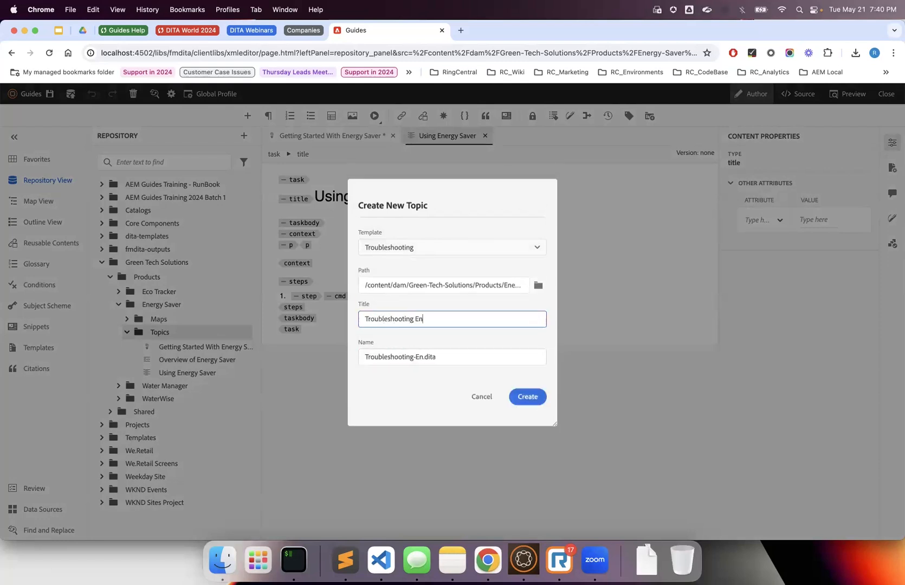
key("BackSpace")
key("BackSpace")
key("BackSpace")
type("rgy Sv")
key("BackSpace")
type("aver")
left_click(523, 398)
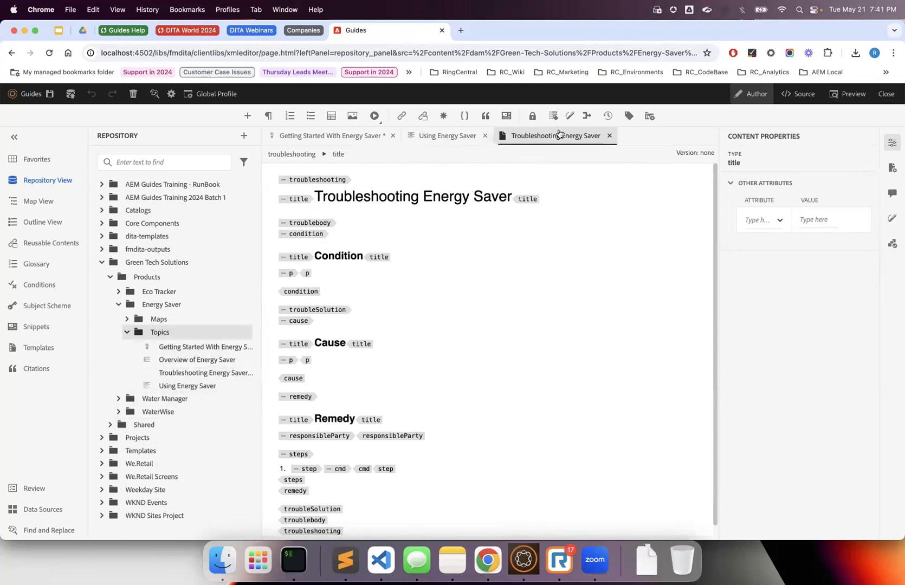
- Preview the Troubleshooting Energy Saver topic and examine its title, Condition, Cause and Remedy sections
left_click(282, 180)
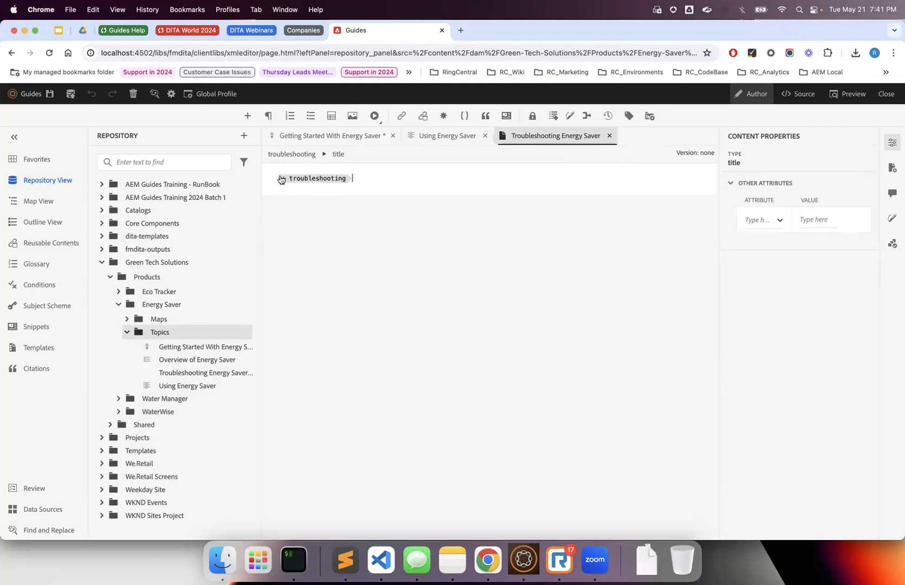
left_click(281, 179)
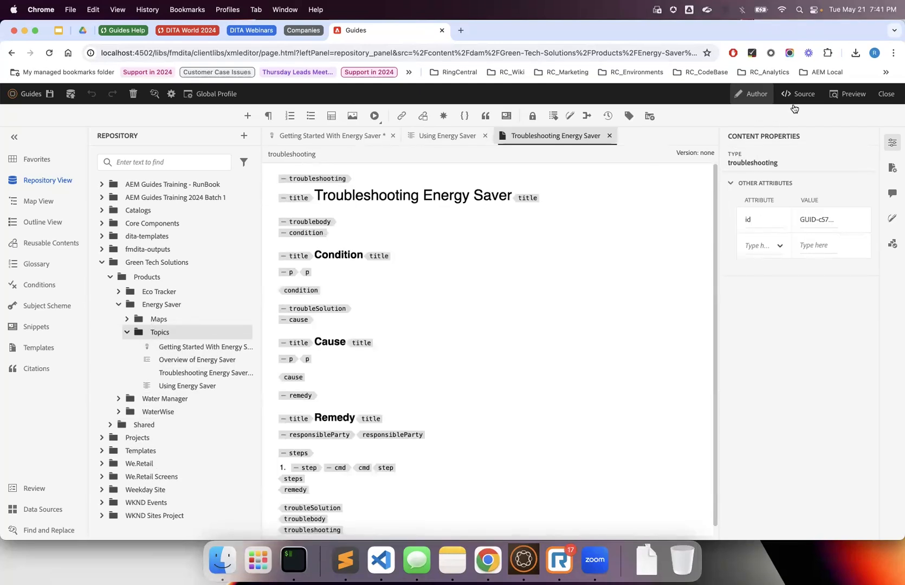
left_click(841, 94)
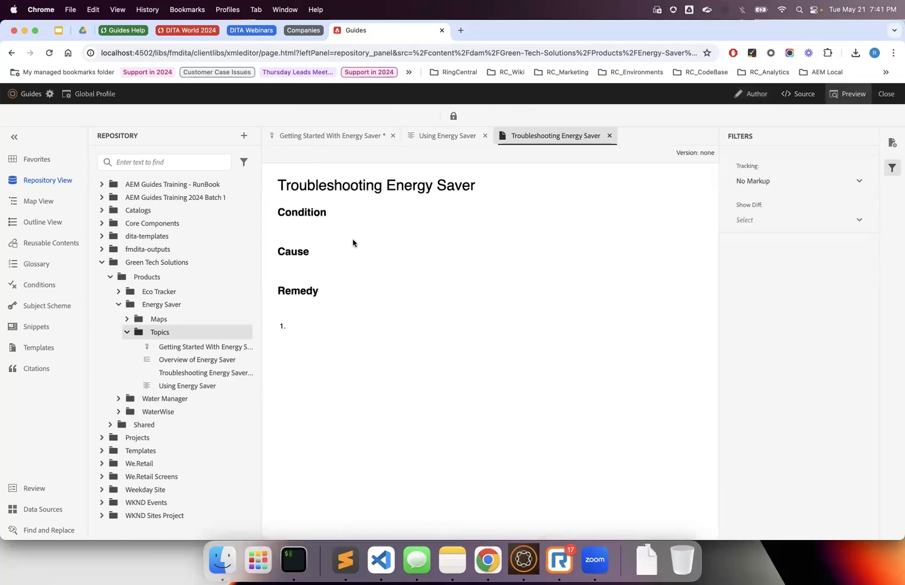
triple_click(305, 187)
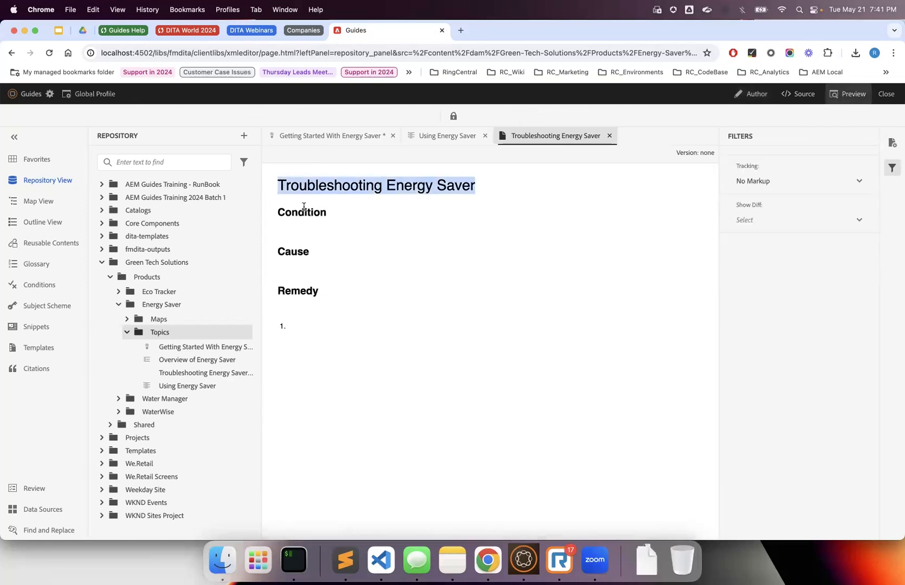
double_click(299, 214)
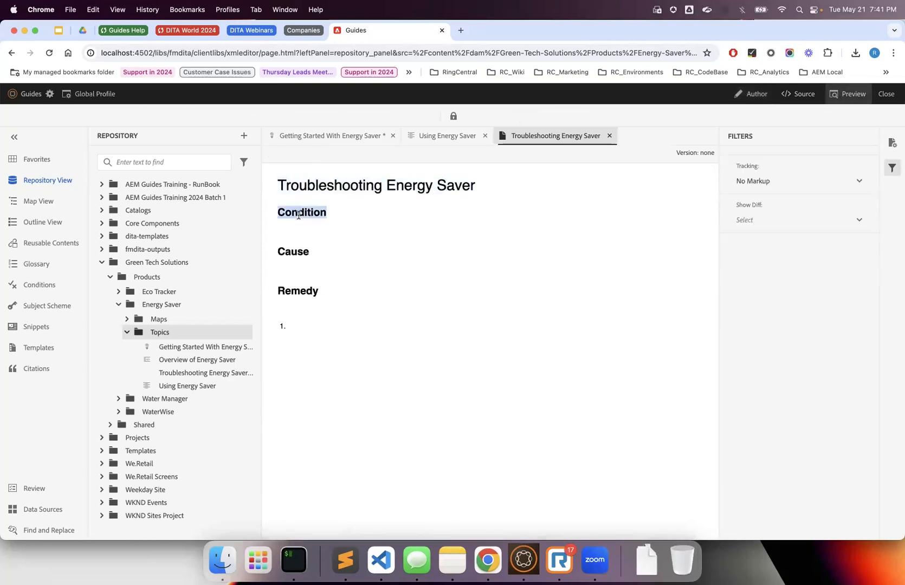
double_click(291, 250)
double_click(291, 290)
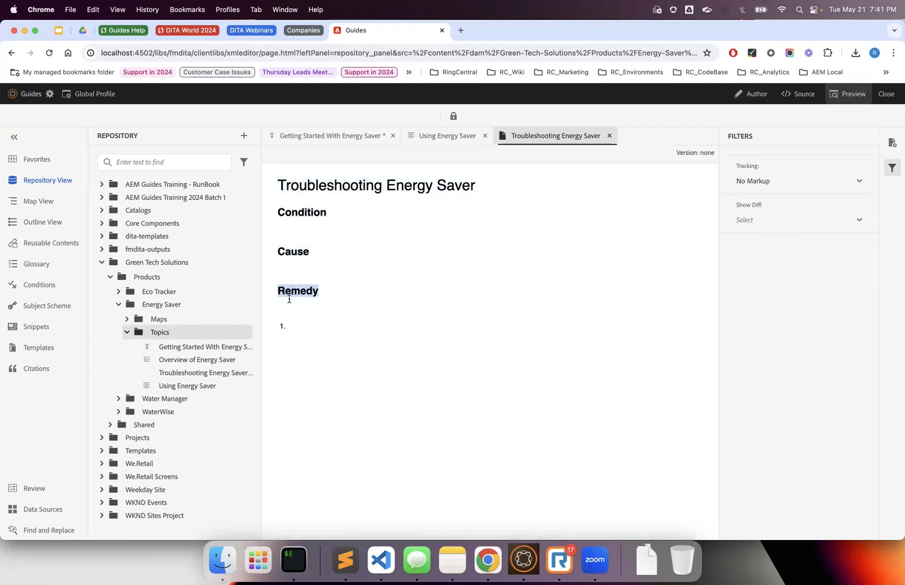
left_click(281, 328)
left_click_drag(334, 300, 271, 185)
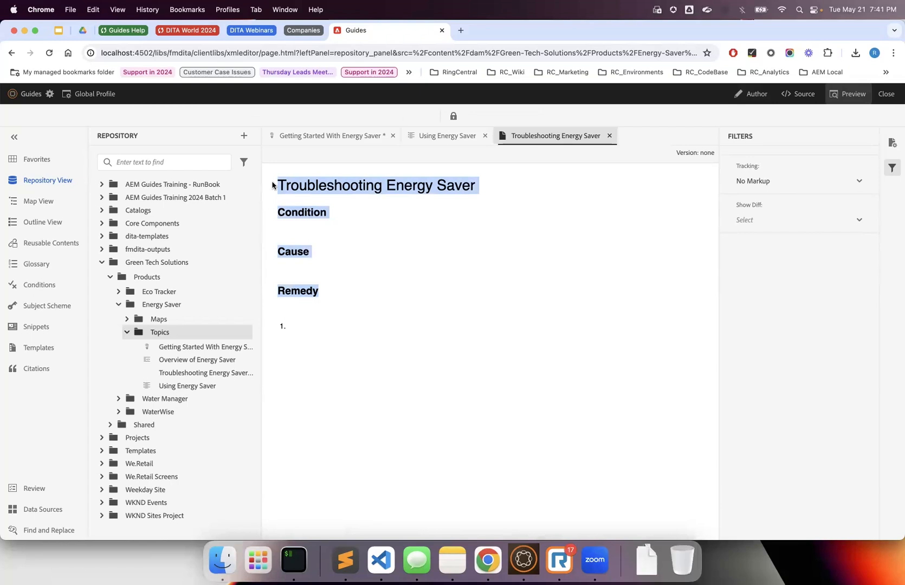
double_click(283, 212)
double_click(283, 249)
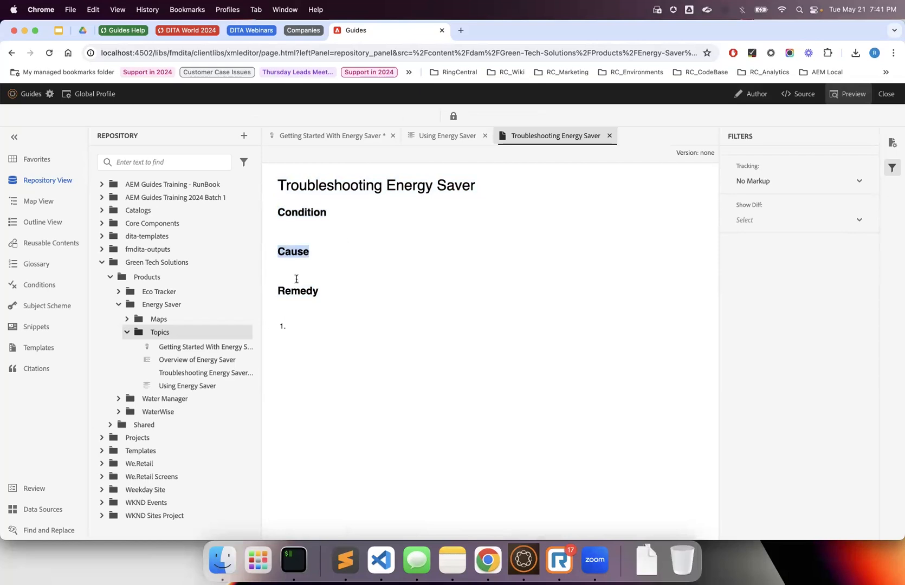
double_click(318, 296)
triple_click(329, 186)
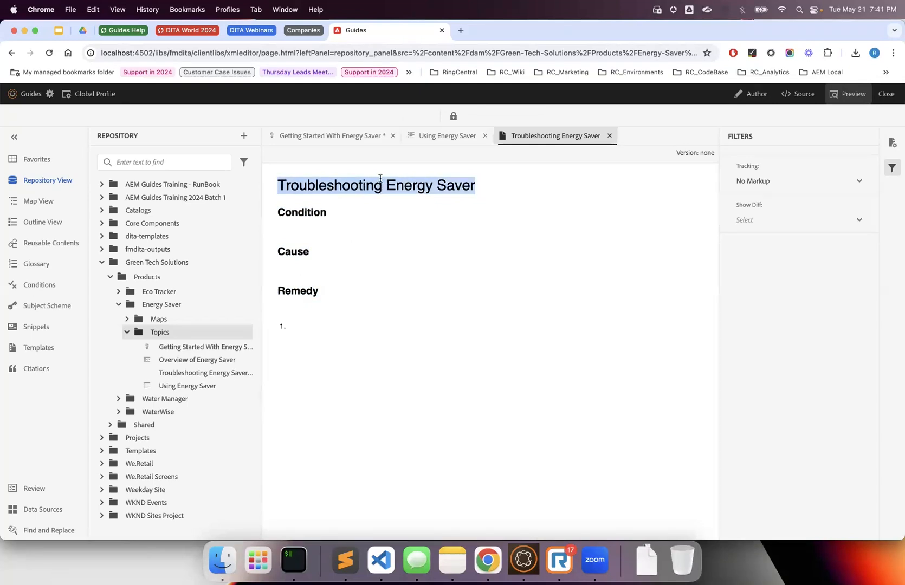
- Preview the Using Energy Saver topic, then return to authoring and examine its title and context elements
left_click(442, 137)
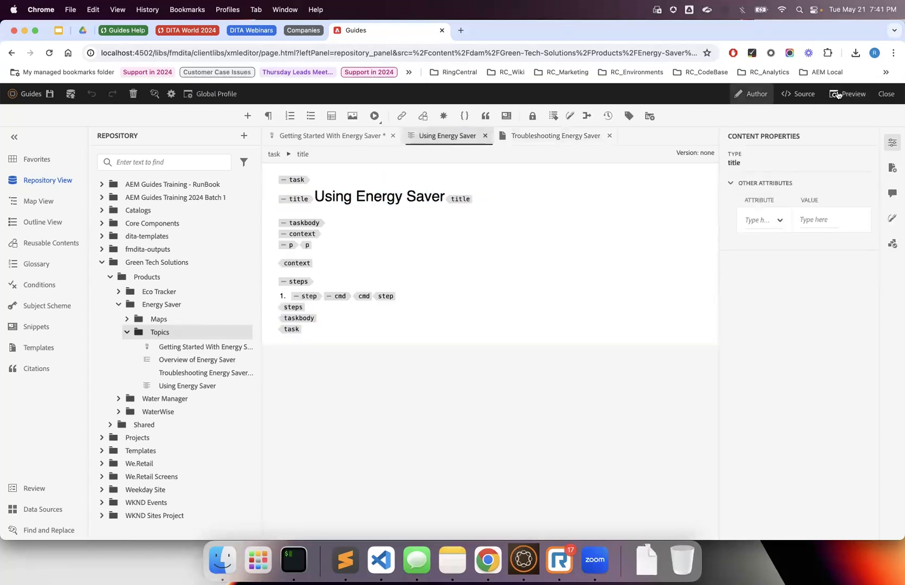
left_click(849, 94)
triple_click(337, 185)
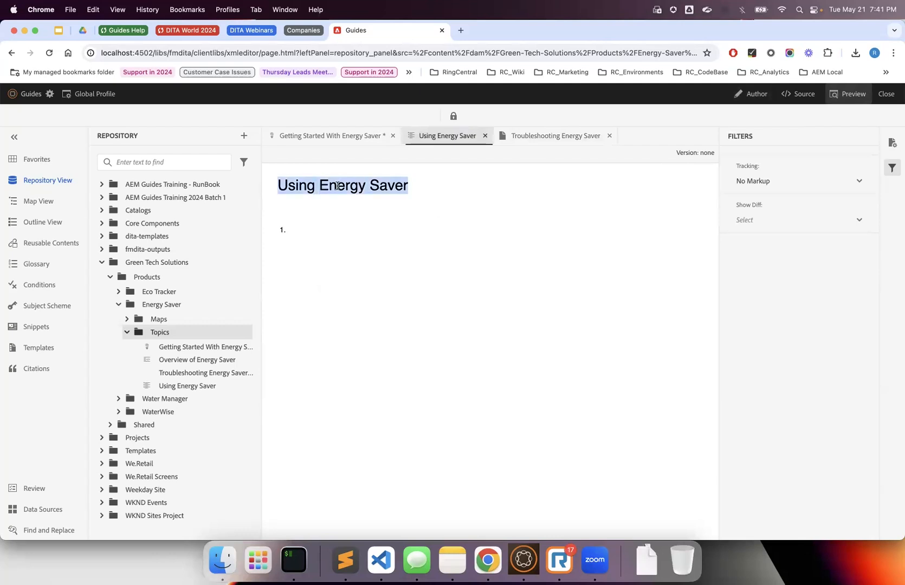
left_click(763, 98)
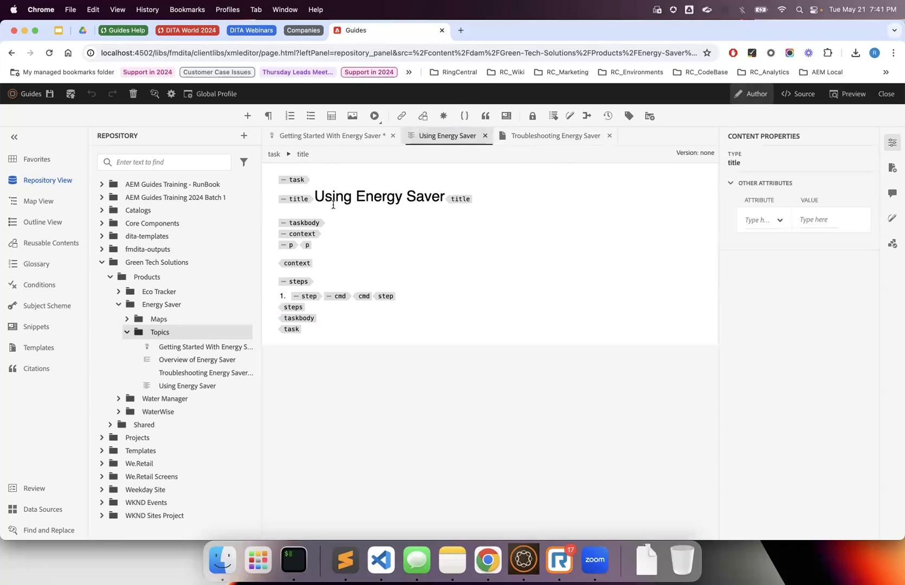
left_click(283, 199)
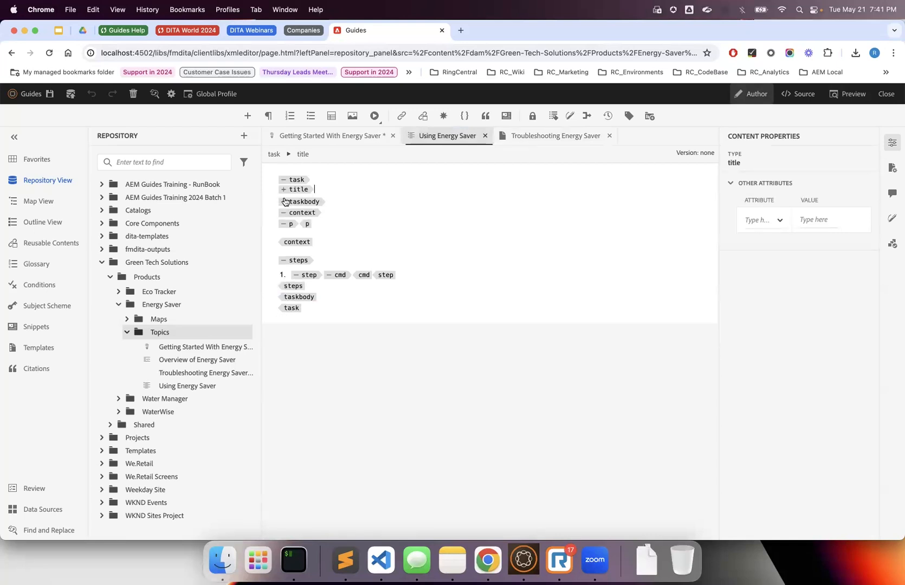
left_click(283, 190)
left_click(282, 233)
left_click(283, 234)
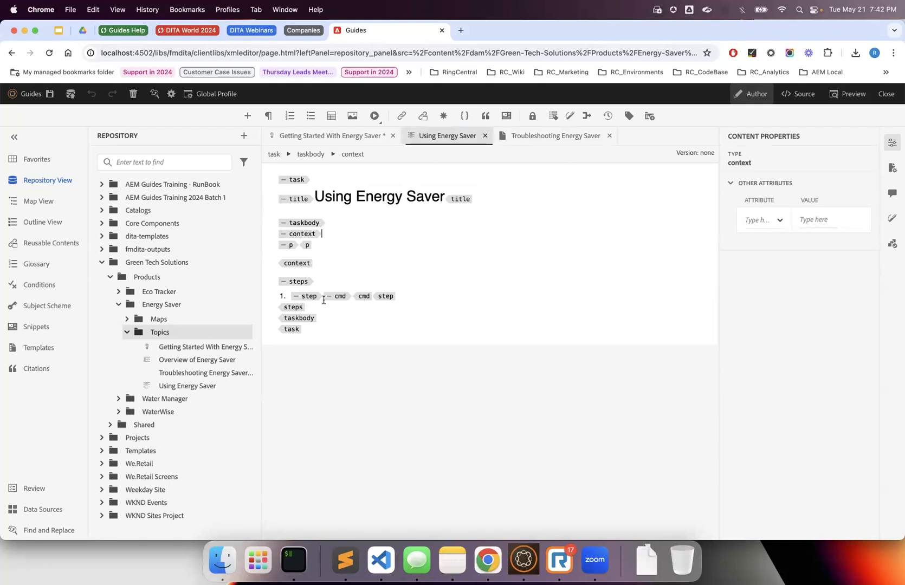
- Switch to the Getting Started With Energy Saver topic and save it
left_click(370, 137)
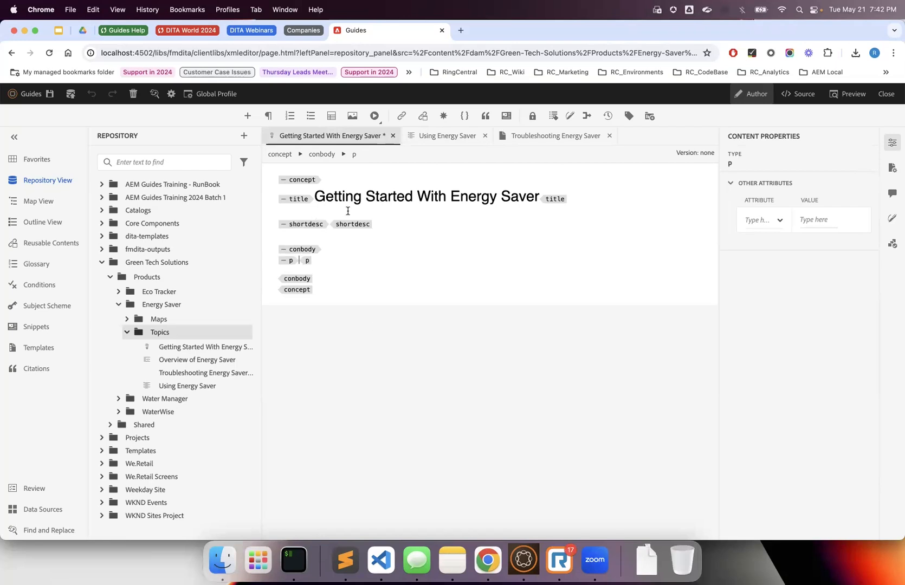
left_click(379, 213)
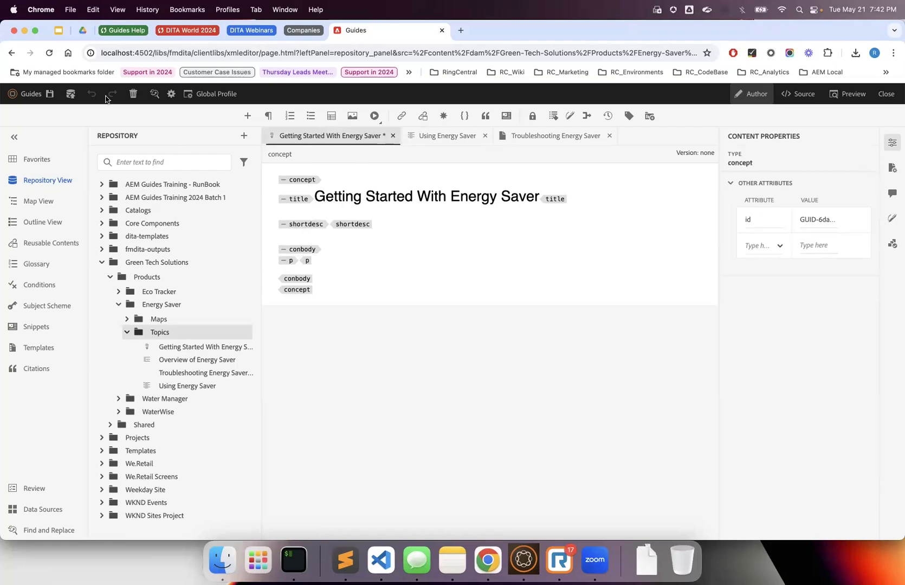
left_click(48, 93)
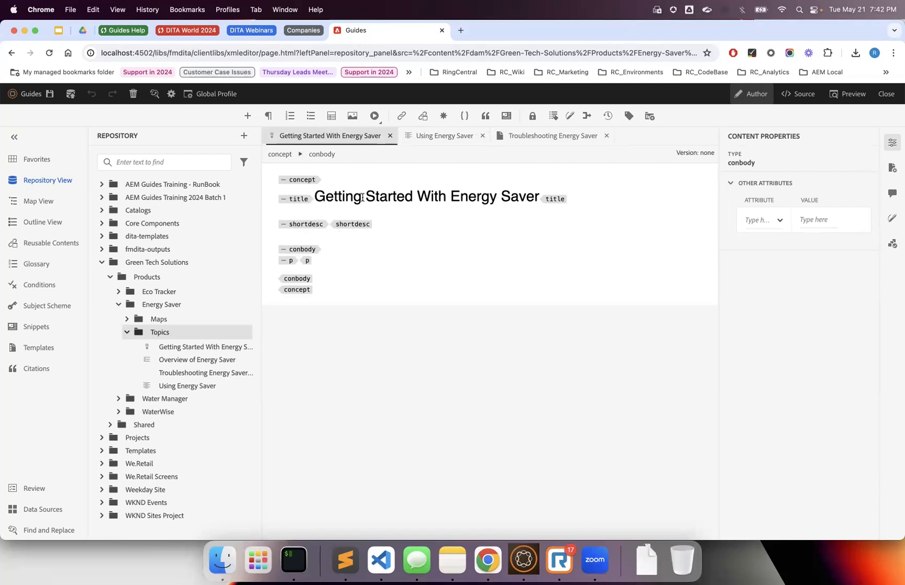
- Write the topic's short description as "This topic provides an introduction to getting started with Energy Saver."
left_click(326, 223)
type("T")
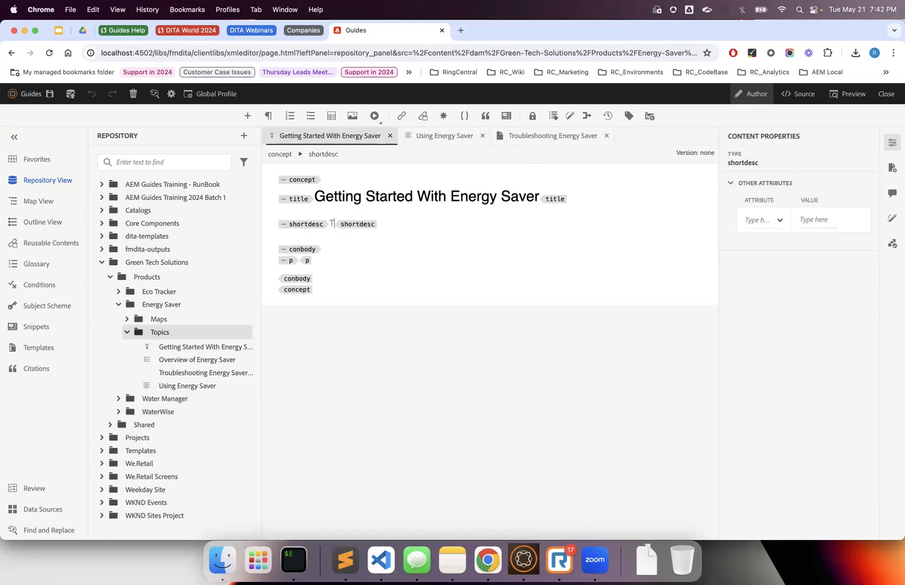
type("his task pr")
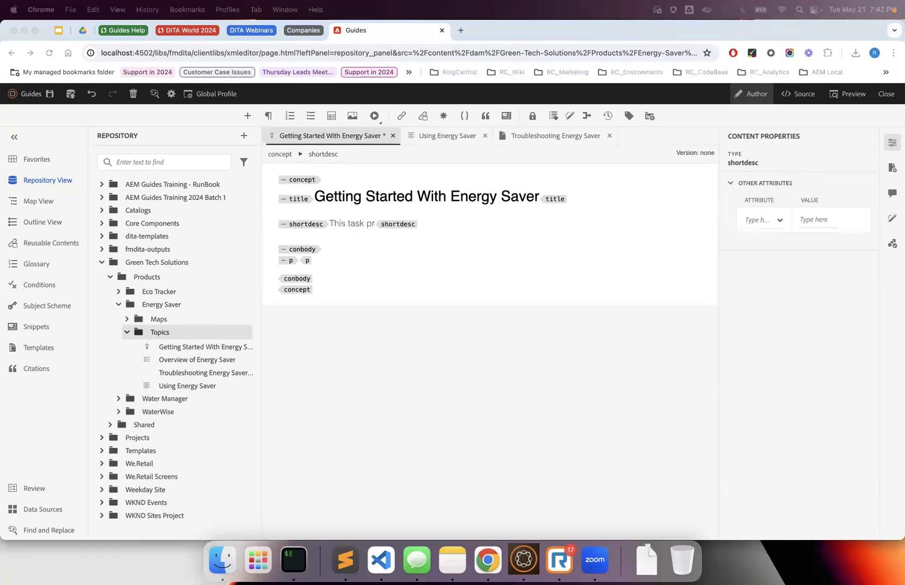
left_click(350, 221)
double_click(348, 221)
type("topic")
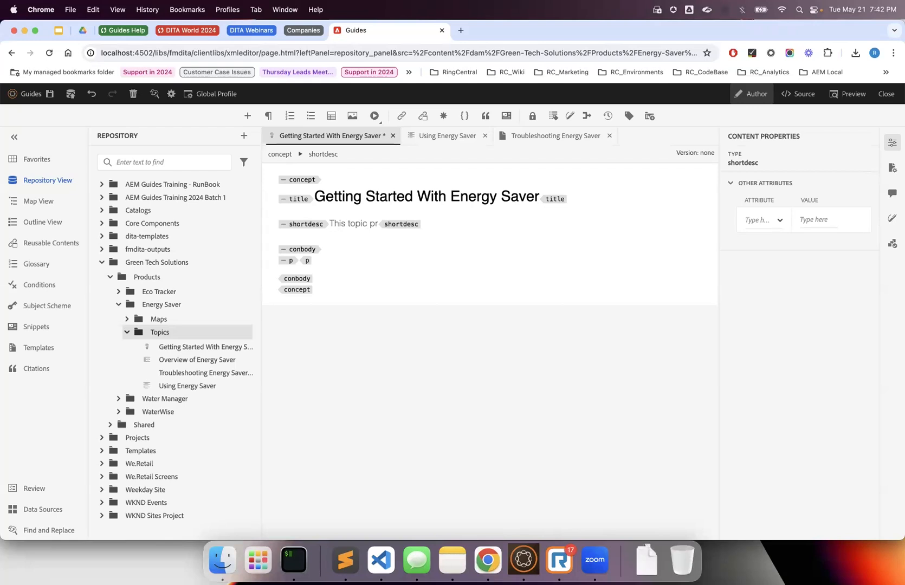
left_click(379, 221)
type("ovides an intor")
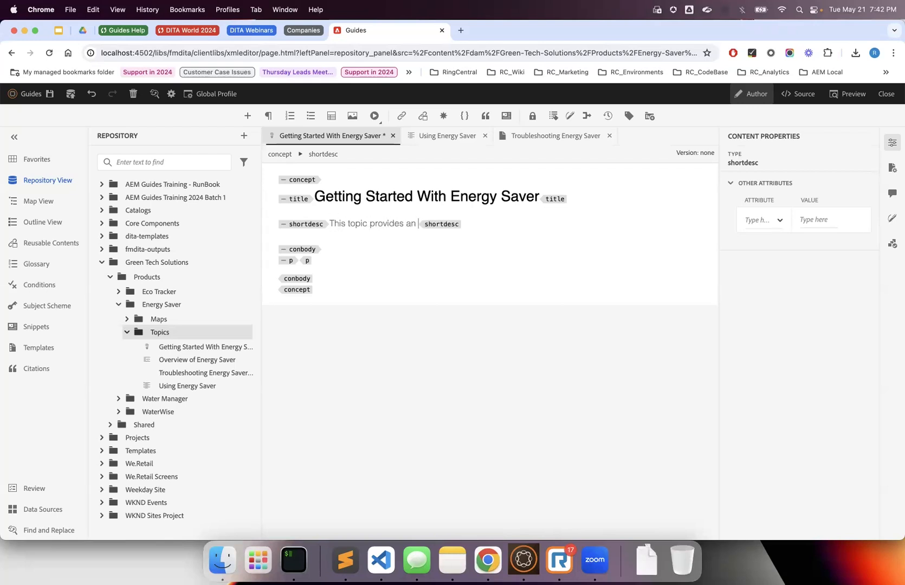
key("BackSpace")
key("BackSpace")
type("ro")
type("ducti")
type("on to getting st")
type("arted with Enegery")
key("BackSpace")
key("BackSpace")
key("BackSpace")
key("BackSpace")
type("rgy Saver.")
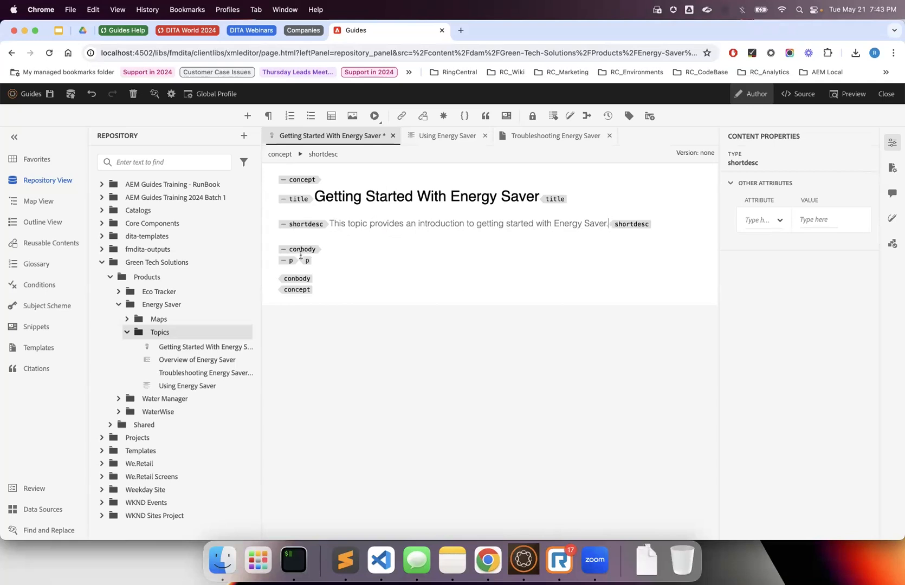
left_click(308, 263)
left_click(301, 260)
left_click(300, 260)
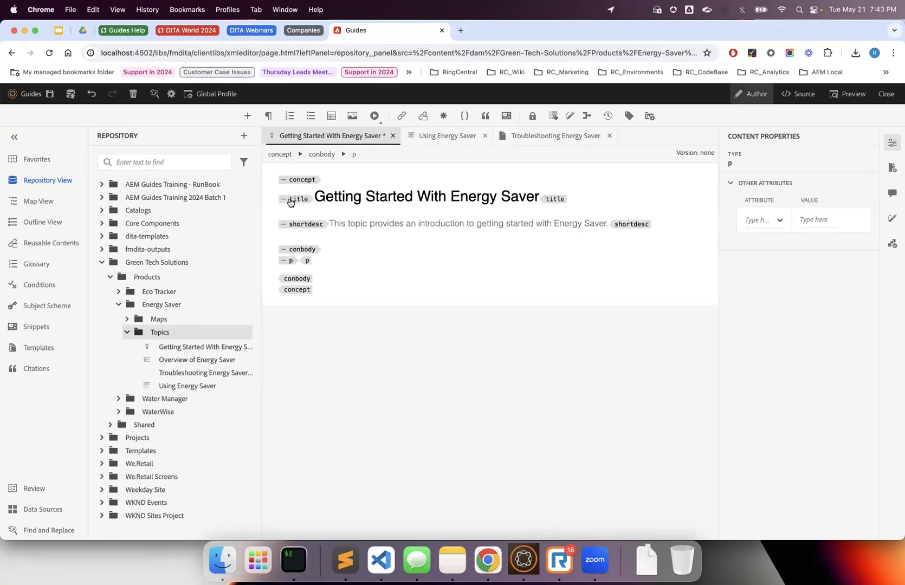
left_click(246, 116)
type("sec")
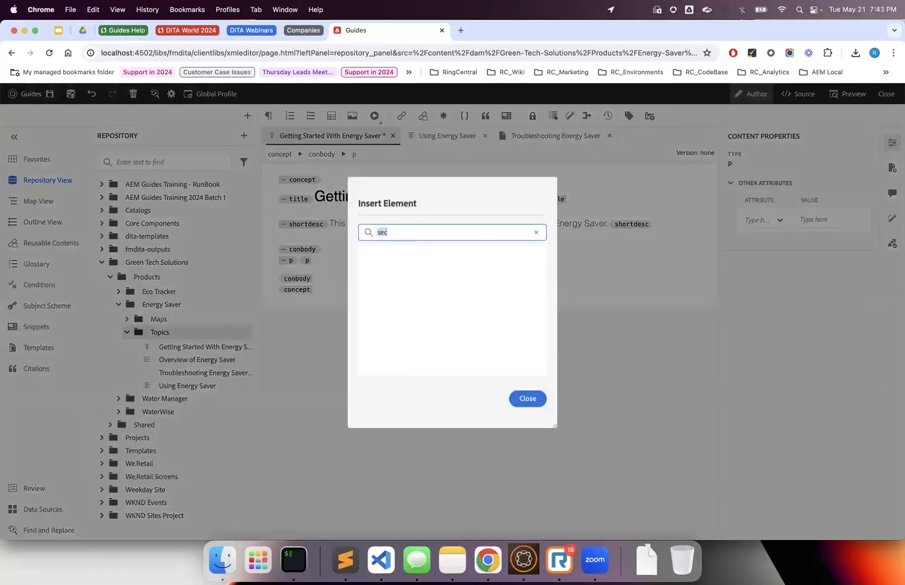
key("BackSpace")
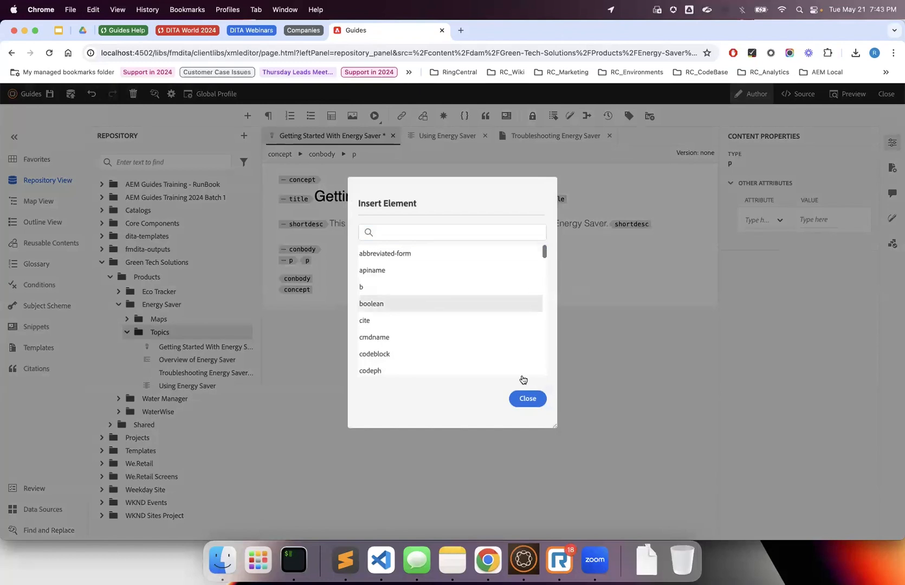
left_click(528, 399)
left_click(325, 249)
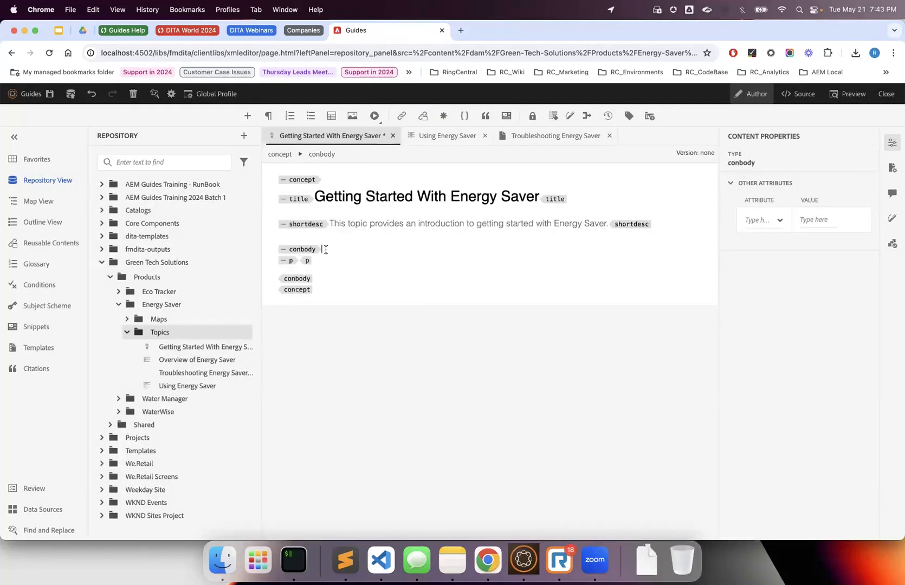
left_click(247, 115)
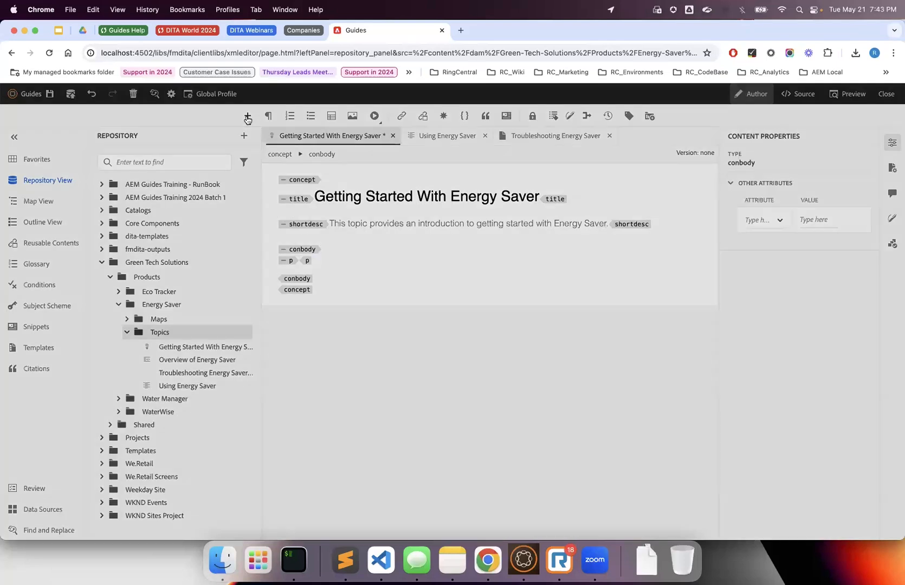
type("sc")
key("BackSpace")
key("BackSpace")
scroll(441, 341, "down", 3)
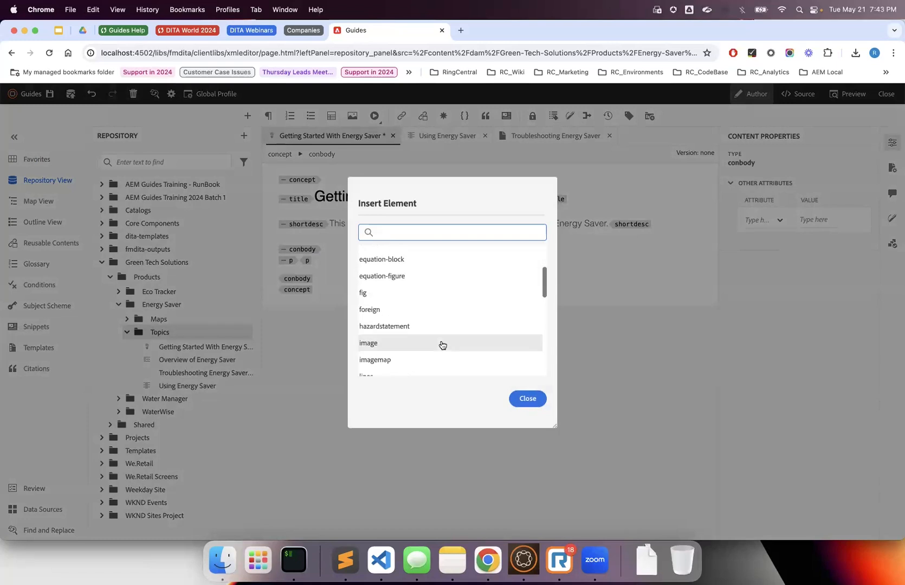
left_click(528, 399)
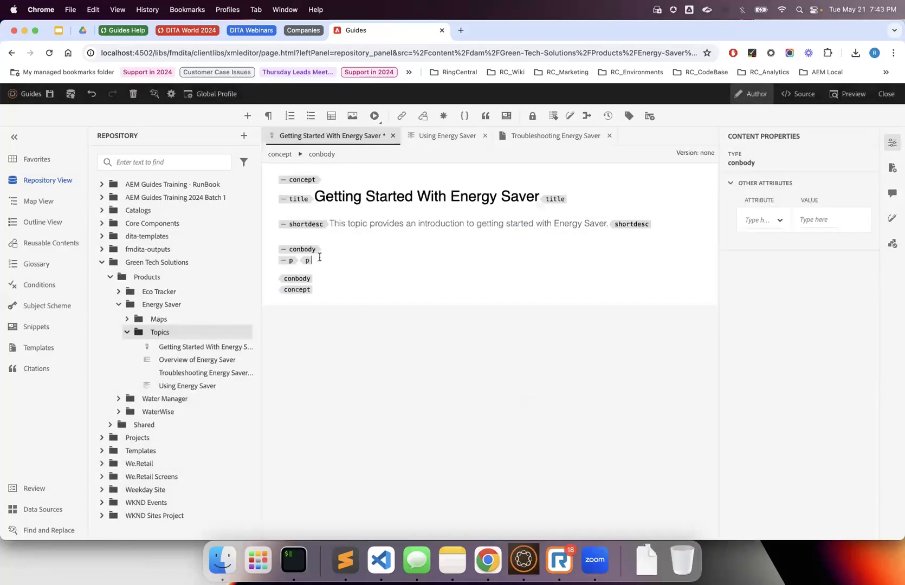
- Delete the empty paragraph in the concept body and insert a section element in its place
key("BackSpace")
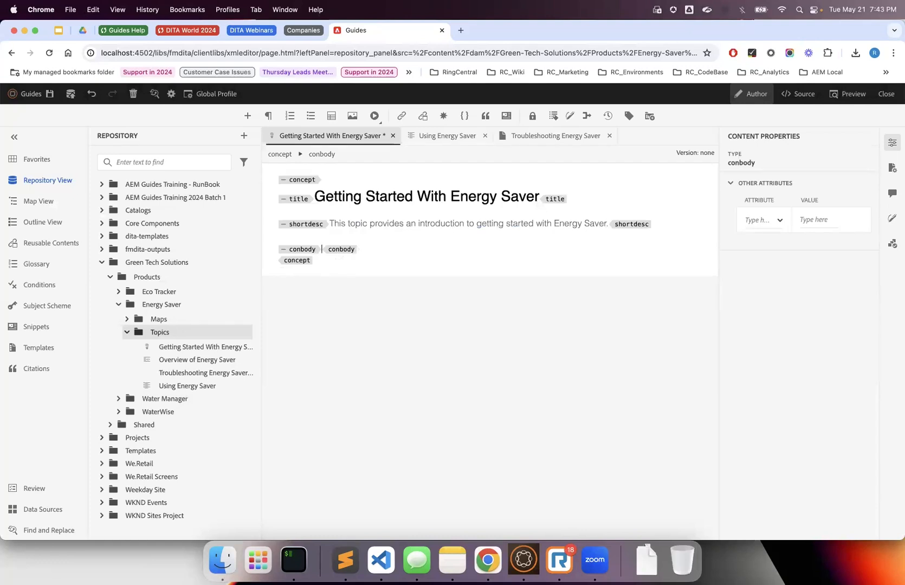
left_click(246, 116)
type("sec")
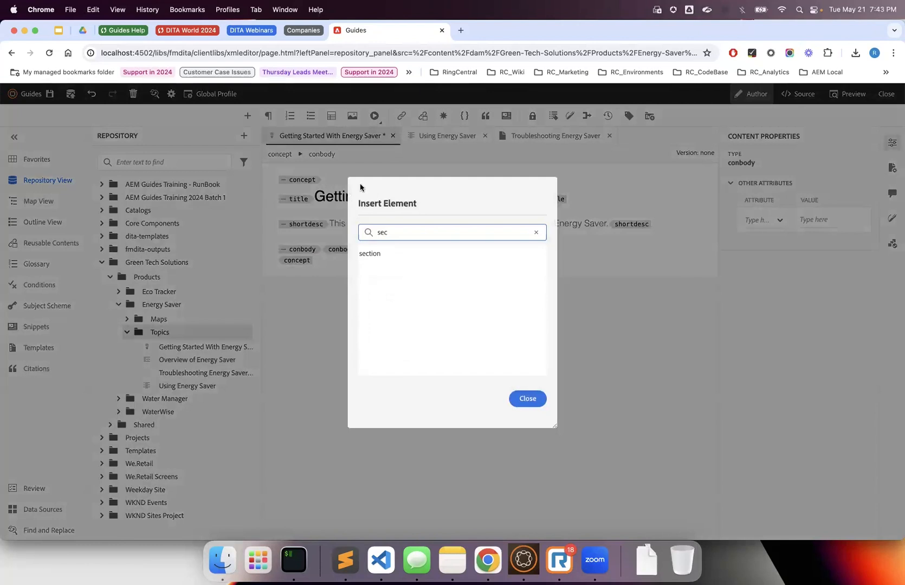
left_click(384, 256)
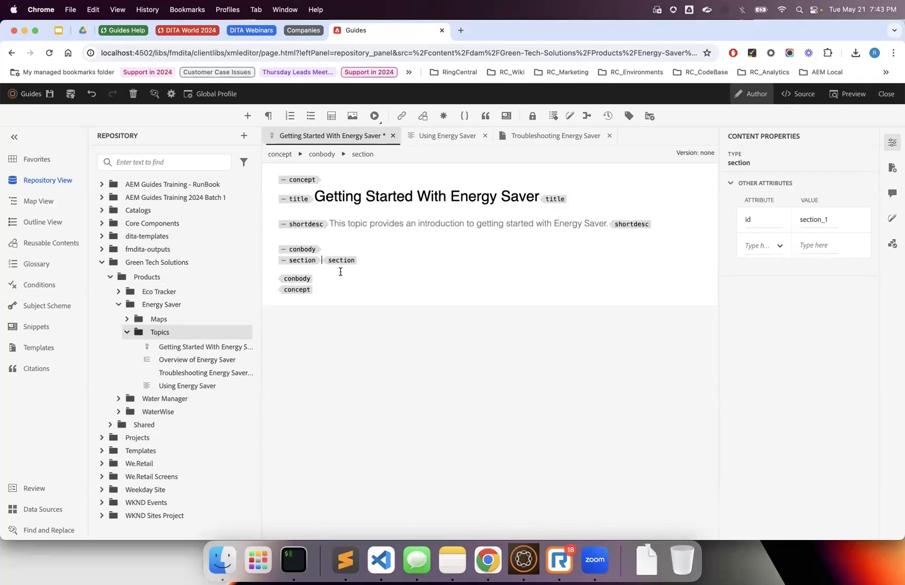
key("Return")
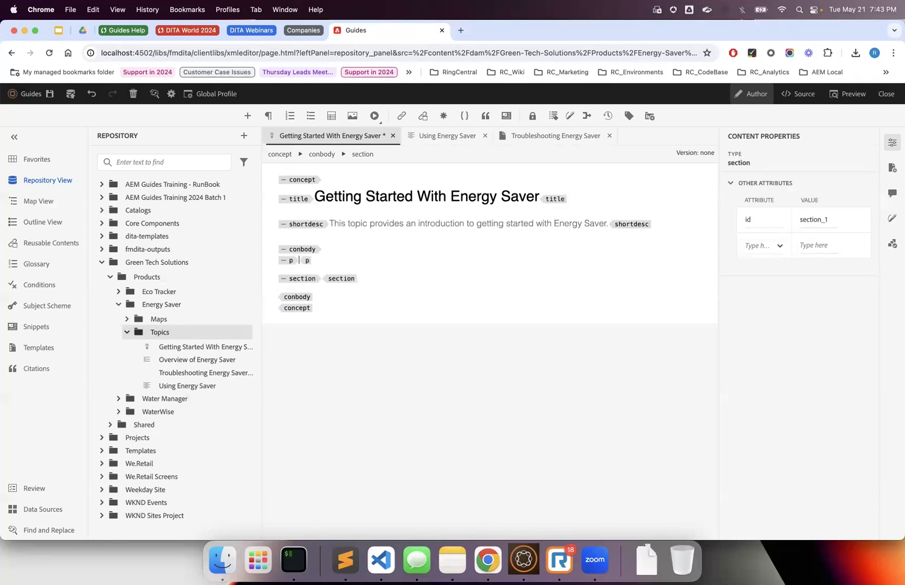
key("super+z")
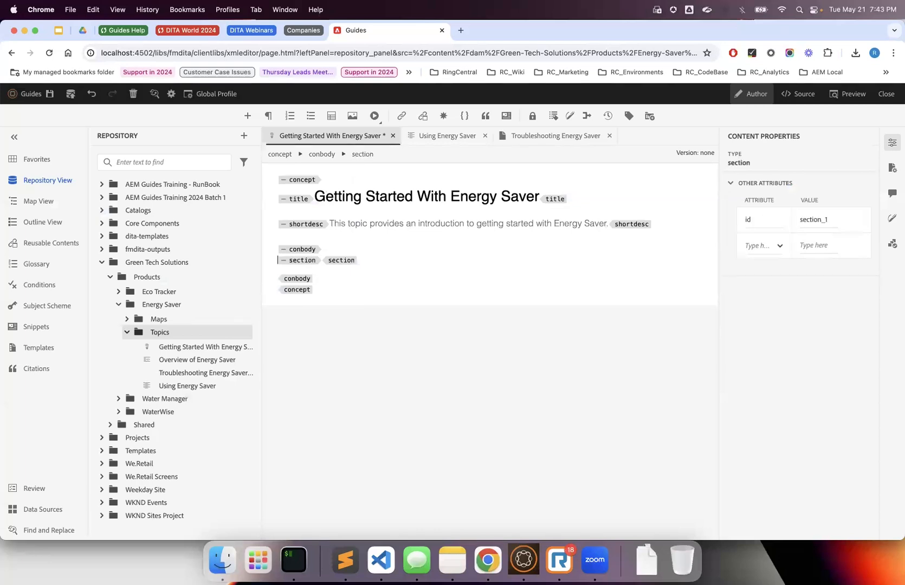
- Insert a title element in the new section and fill it with "Overview"
left_click(247, 116)
type("tit")
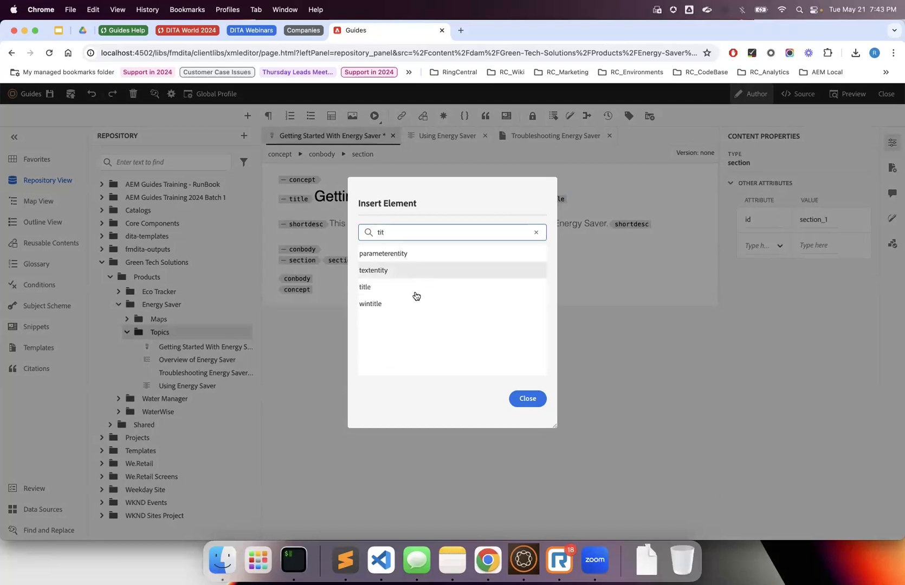
left_click(409, 285)
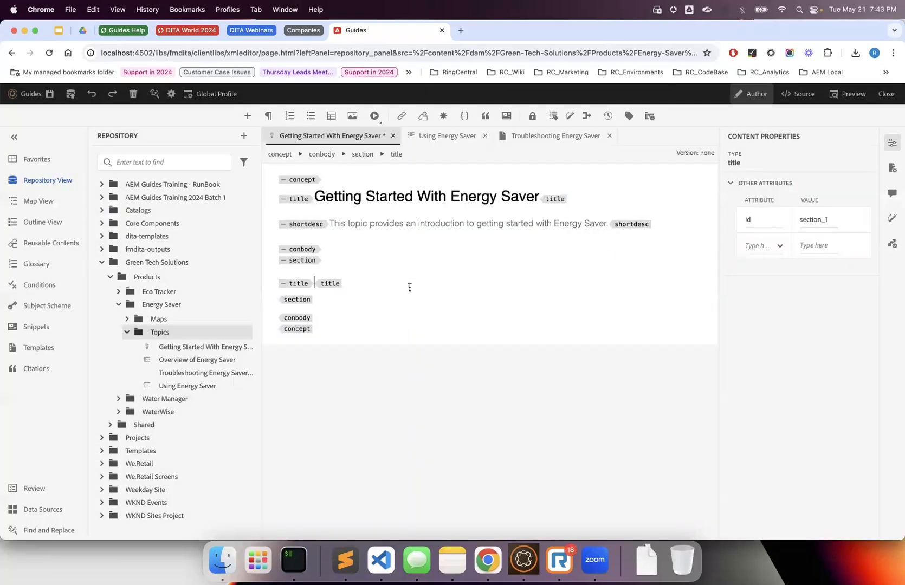
type("Overview")
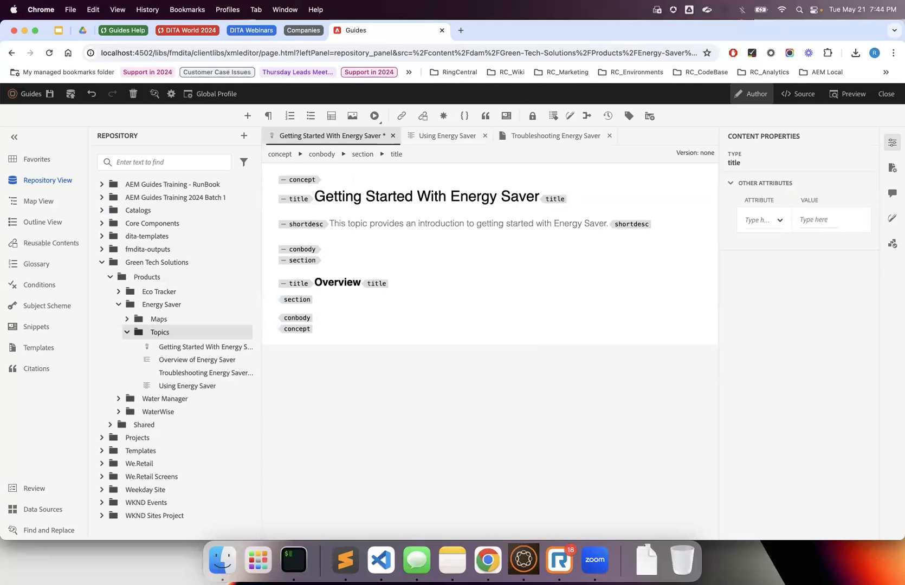
- Add a paragraph under Overview reading "Energy Saver is a powerful tool designed to help you monitor & reduce energy consumption."
key("Return")
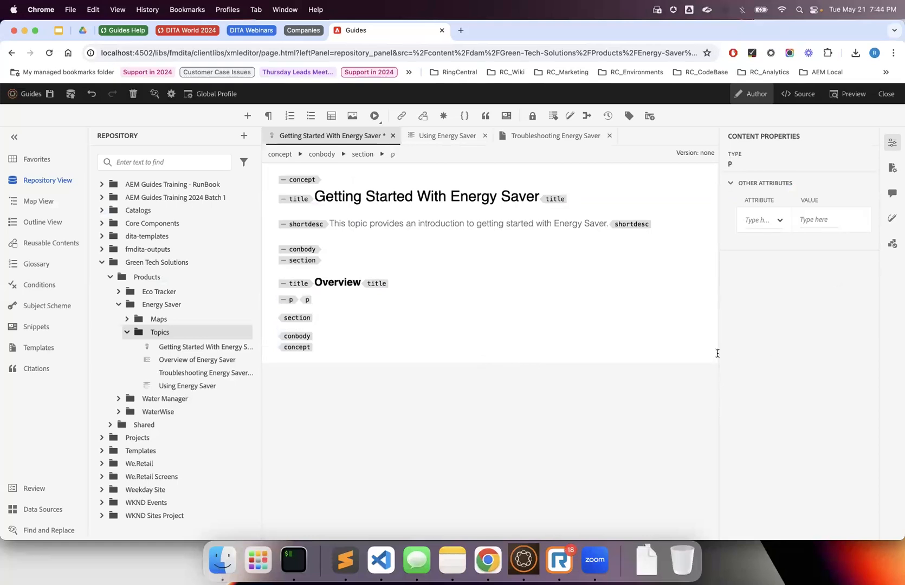
type("Energy Saver is a powerful tool designed to help you monitor")
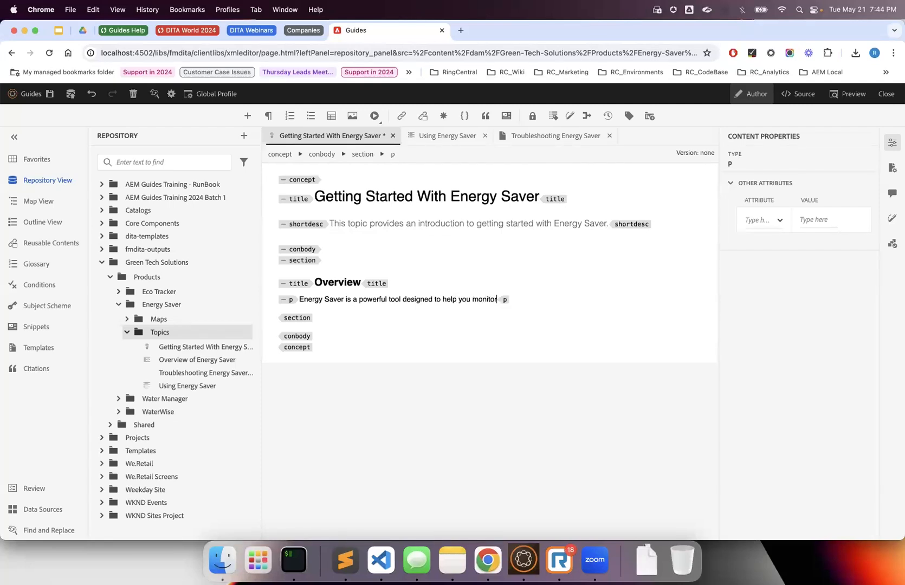
type(" & reduce energy consumption. ")
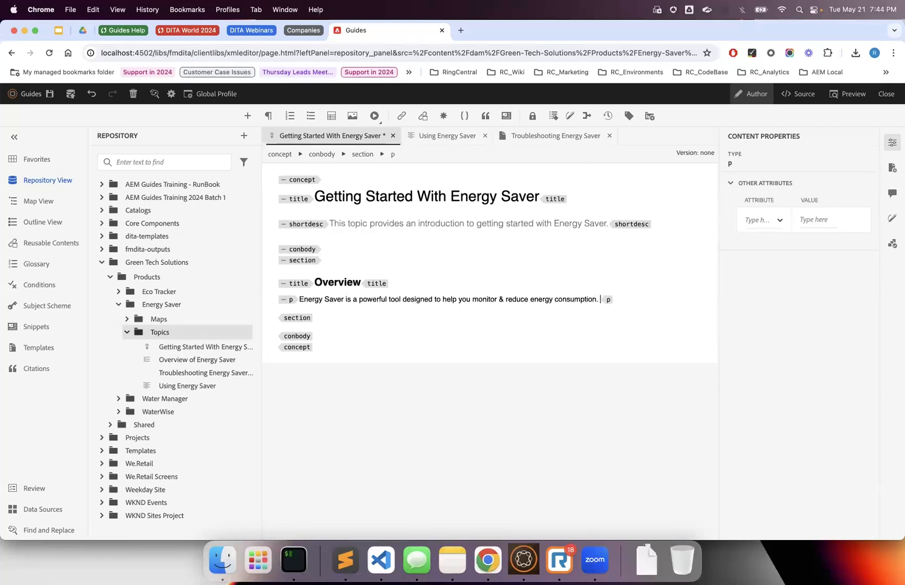
- Continue the Overview paragraph with "This guide will walk you through the initial steps to get started with Energy Saver" and save the topic
type("This guide will walk you through ")
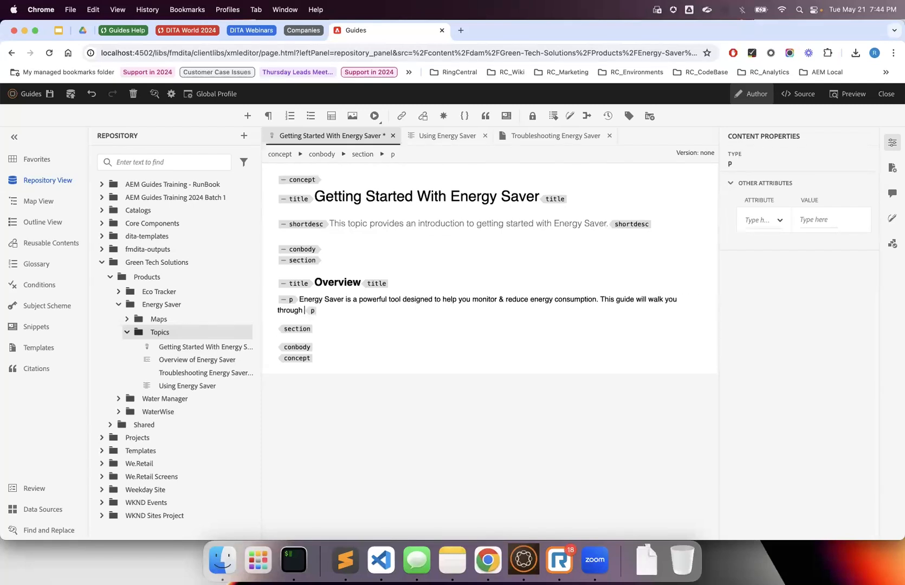
type("the initial steps to get ")
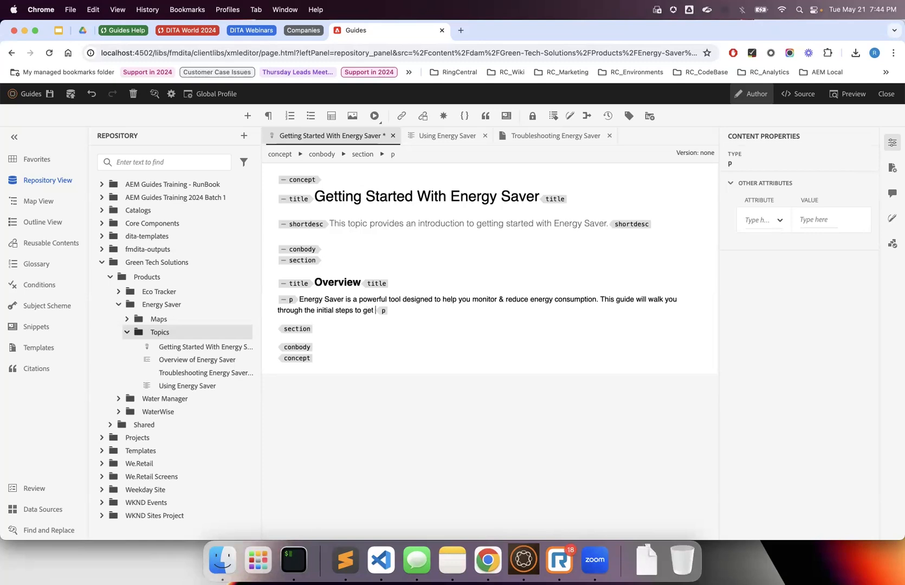
type("started with Enegry")
key("BackSpace")
key("BackSpace")
key("BackSpace")
type("rgy")
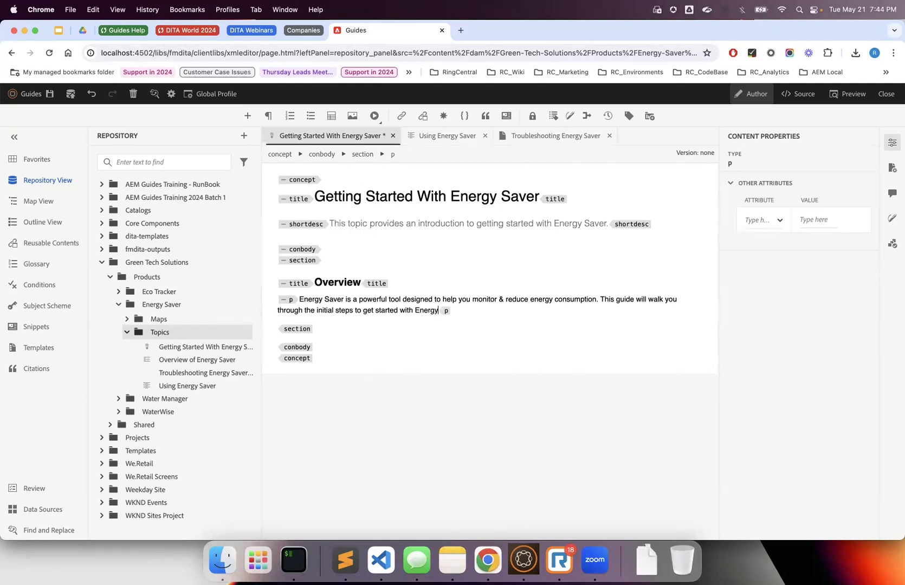
type(" Saver")
left_click(47, 94)
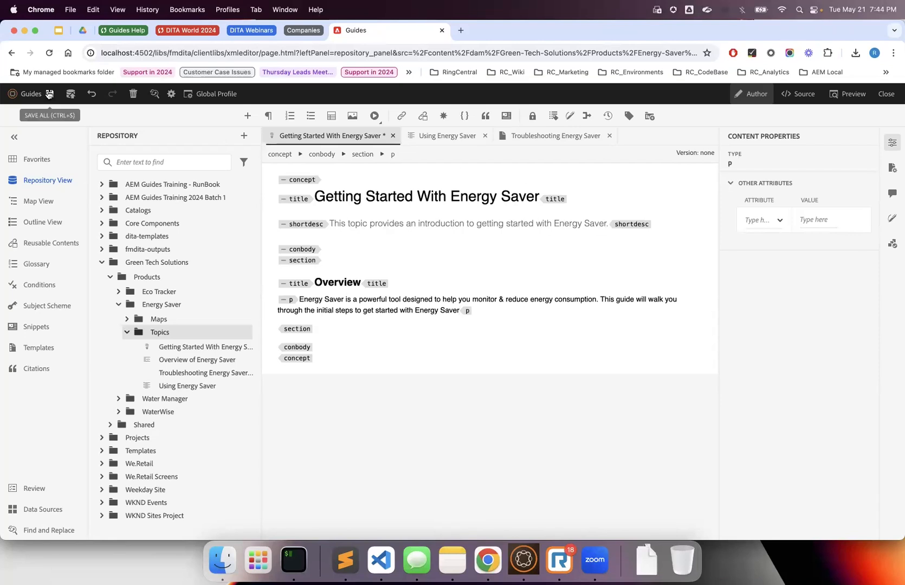
- Examine the Overview section's id attribute and markup in the XML source, and preview the topic before returning to authoring
left_click(802, 95)
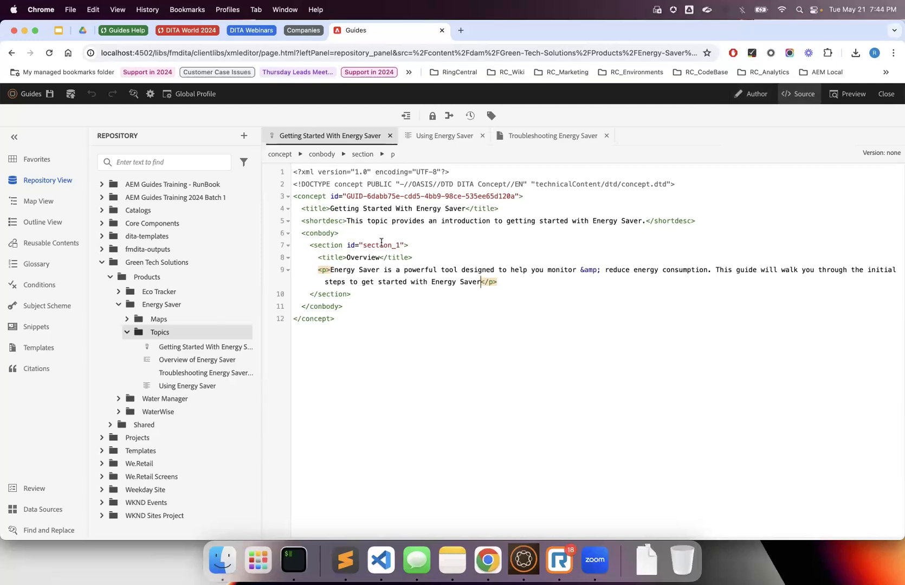
double_click(381, 245)
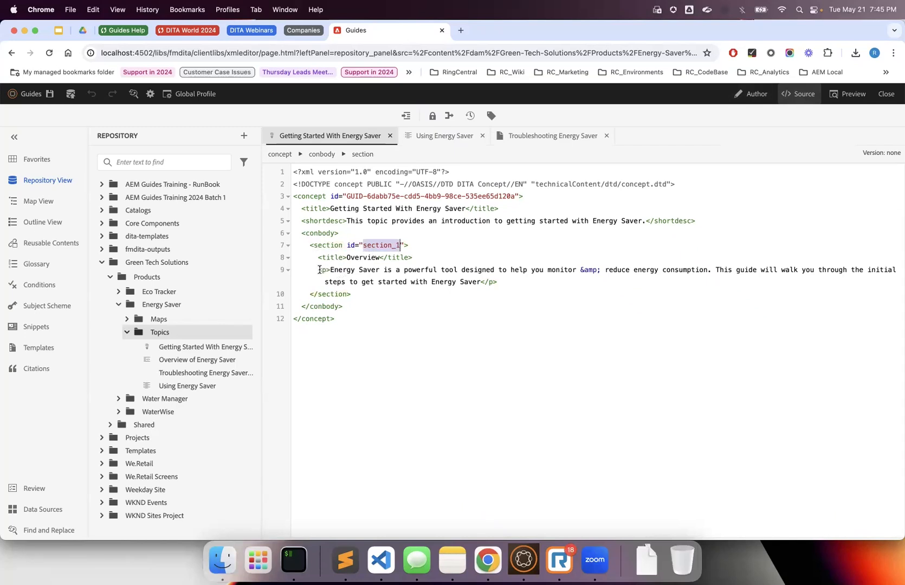
left_click(359, 257)
left_click_drag(412, 245, 309, 246)
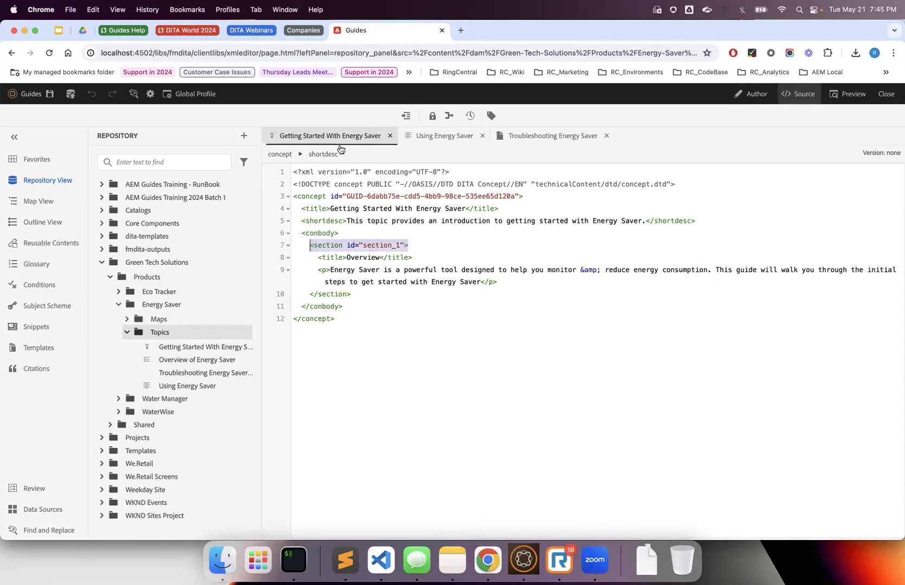
double_click(389, 246)
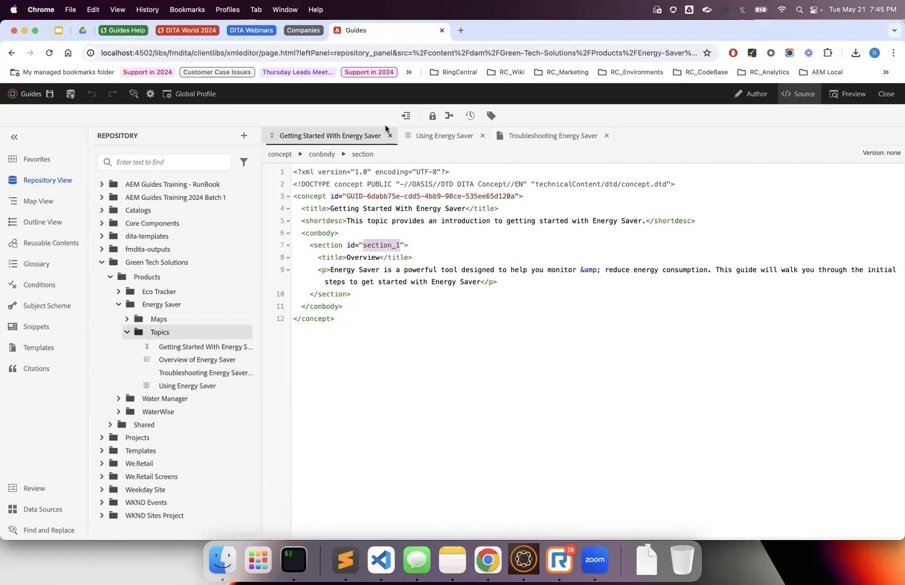
left_click(848, 97)
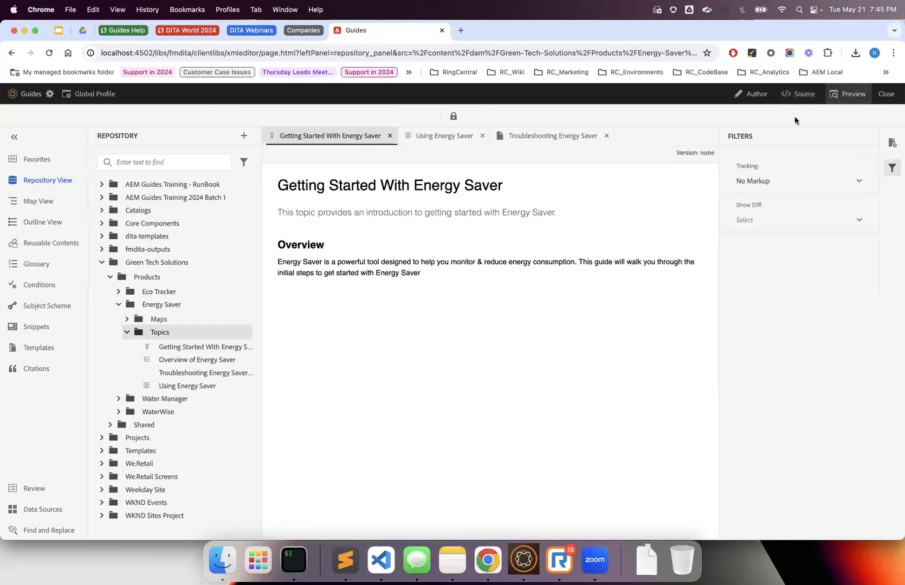
left_click(750, 94)
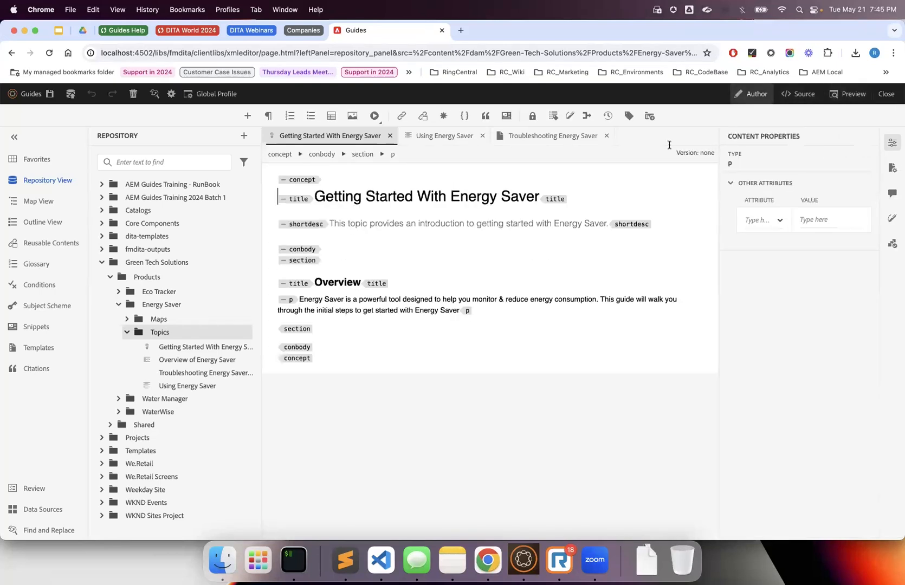
left_click(347, 314)
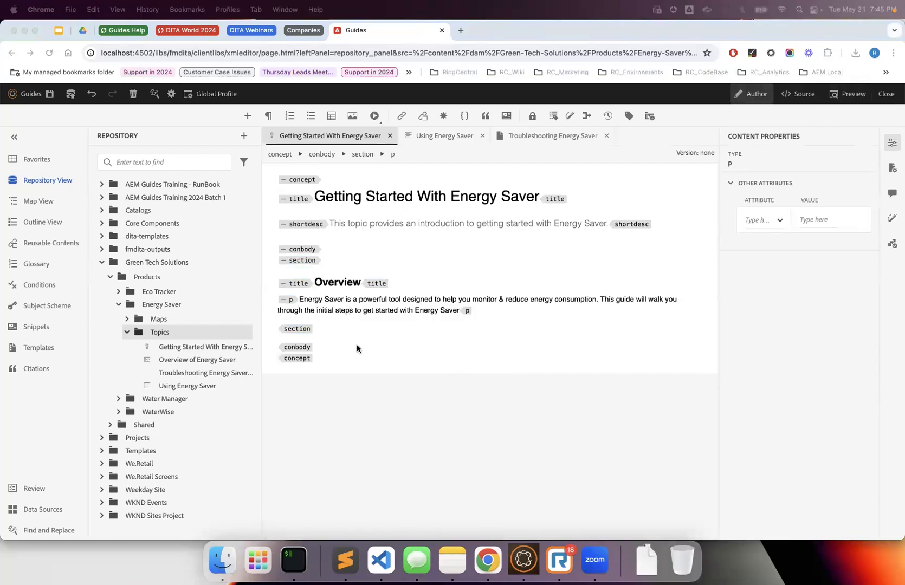
left_click(318, 330)
left_click(318, 331)
key("Return")
key("super+z")
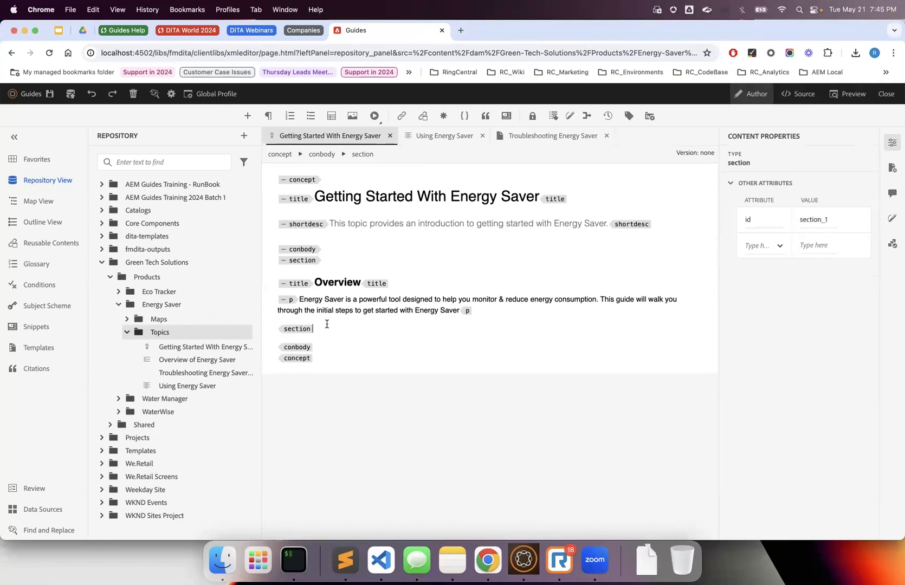
- Insert a new section element in the concept body after the Overview section
left_click(247, 116)
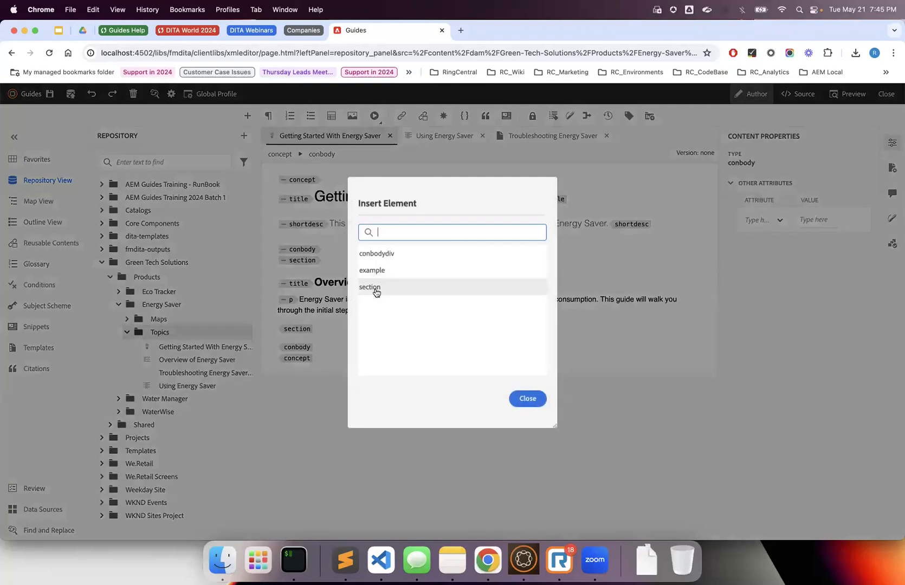
left_click(370, 287)
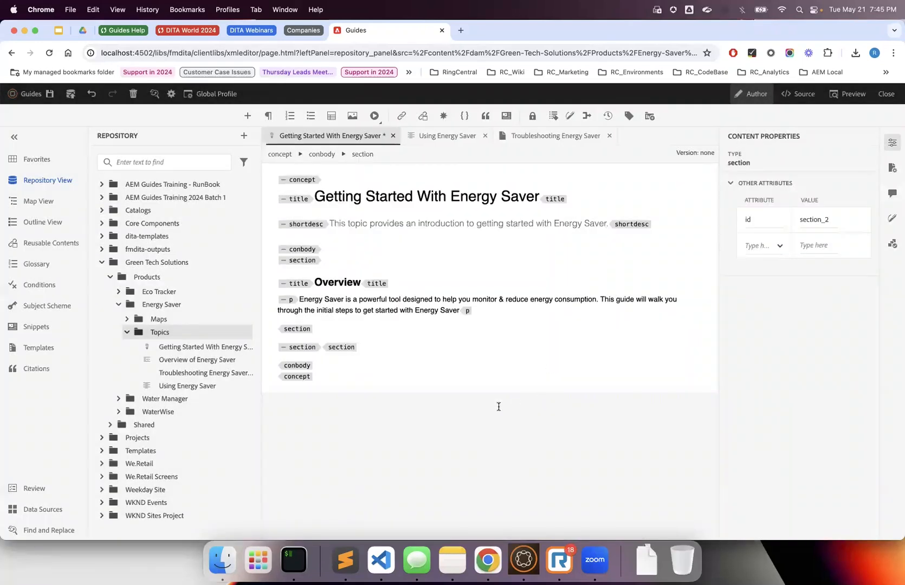
type("System")
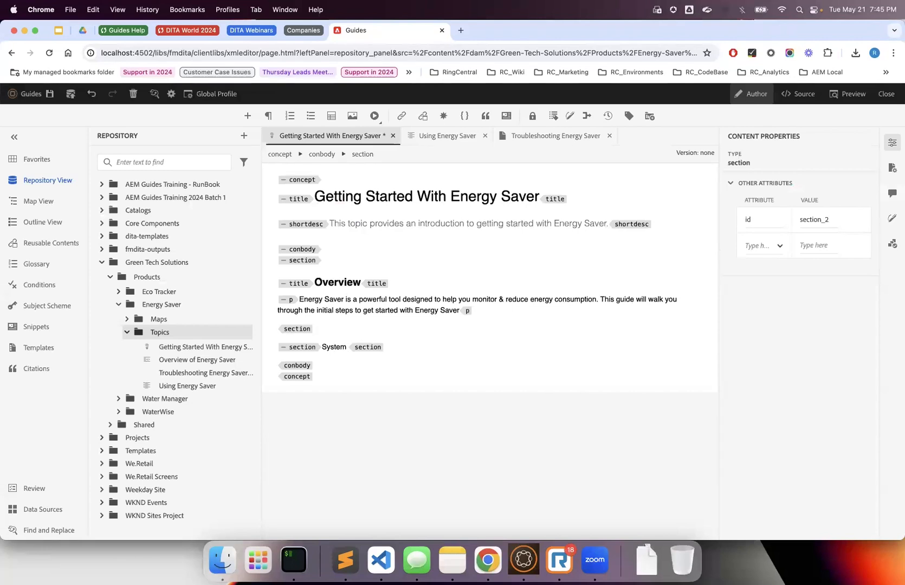
key("BackSpace")
key("BackSpace")
key("BackSpace")
key("BackSpace")
key("BackSpace")
key("BackSpace")
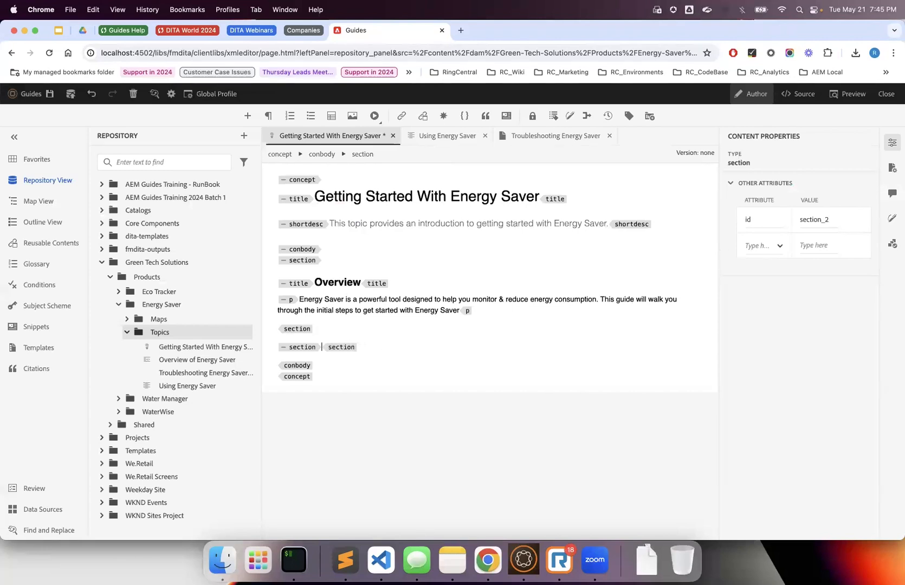
- Insert a title element in the new empty section and fill it with "System Requirements"
left_click(247, 116)
type("title")
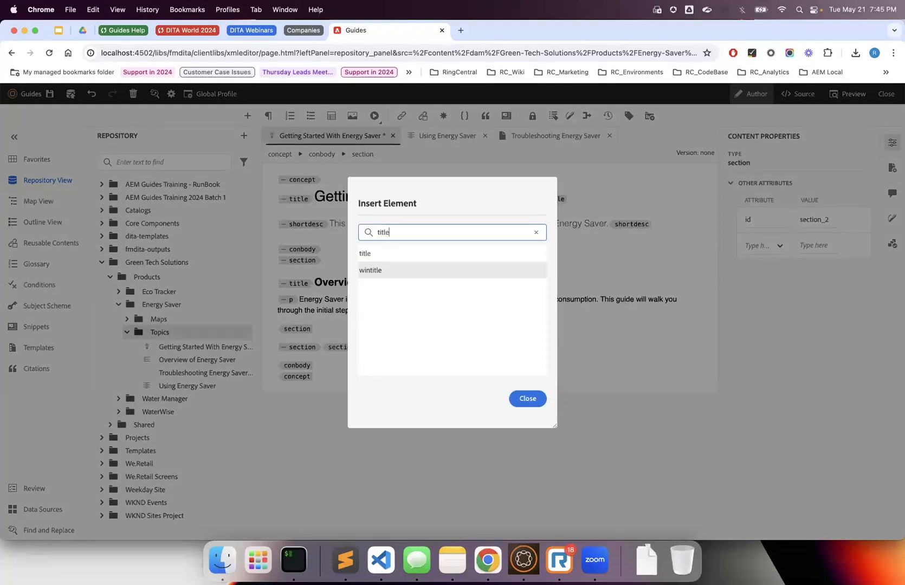
left_click(379, 255)
type("Se")
key("BackSpace")
type("ys")
key("BackSpace")
key("BackSpace")
type("y")
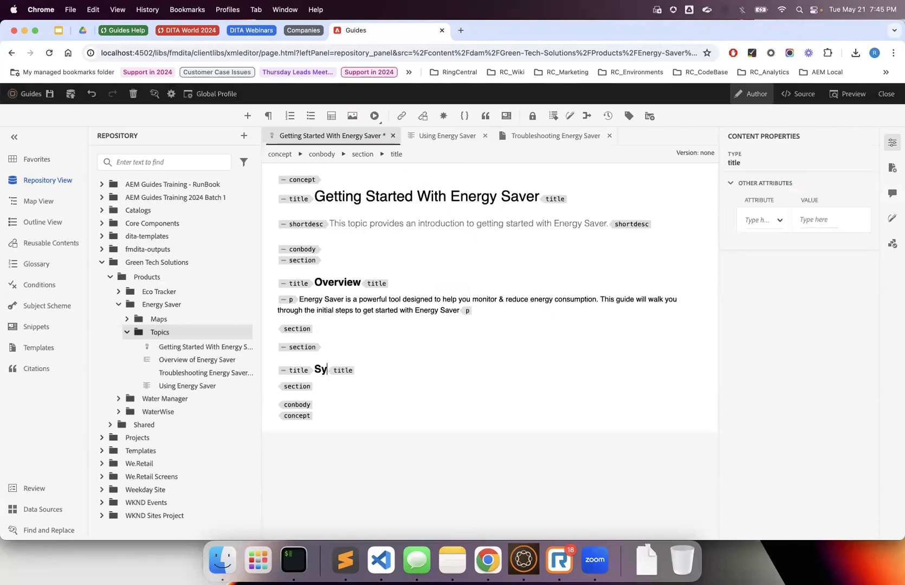
type("stem Require")
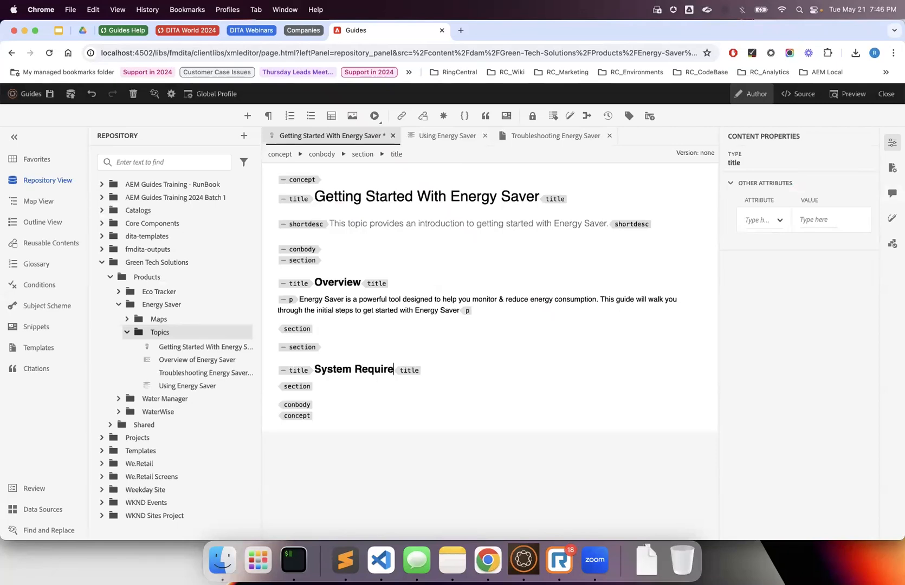
type("ments")
- Add a paragraph under System Requirements reading "Before you begin, make sure your system meets the following requirements:"
key("Return")
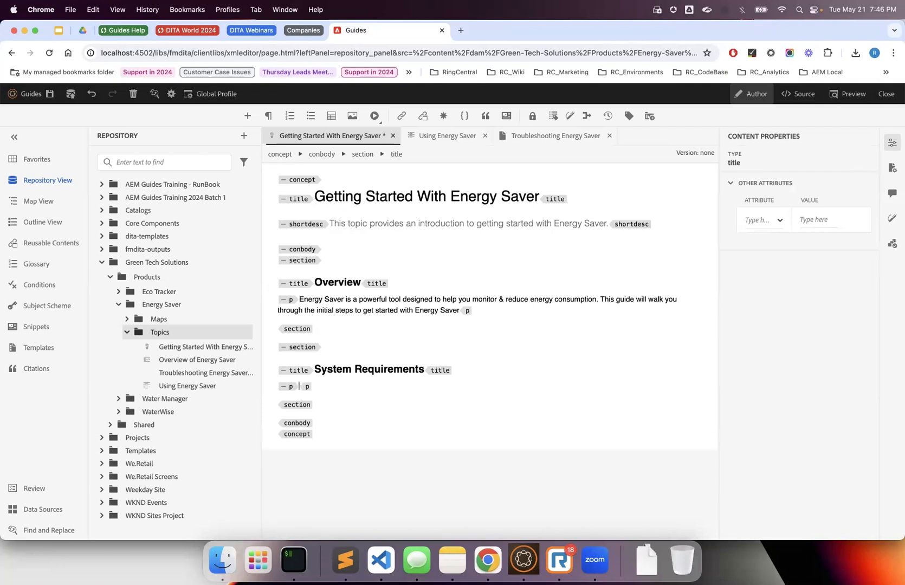
type("Befory")
type(" you begiu")
key("BackSpace")
type("n, make sure your")
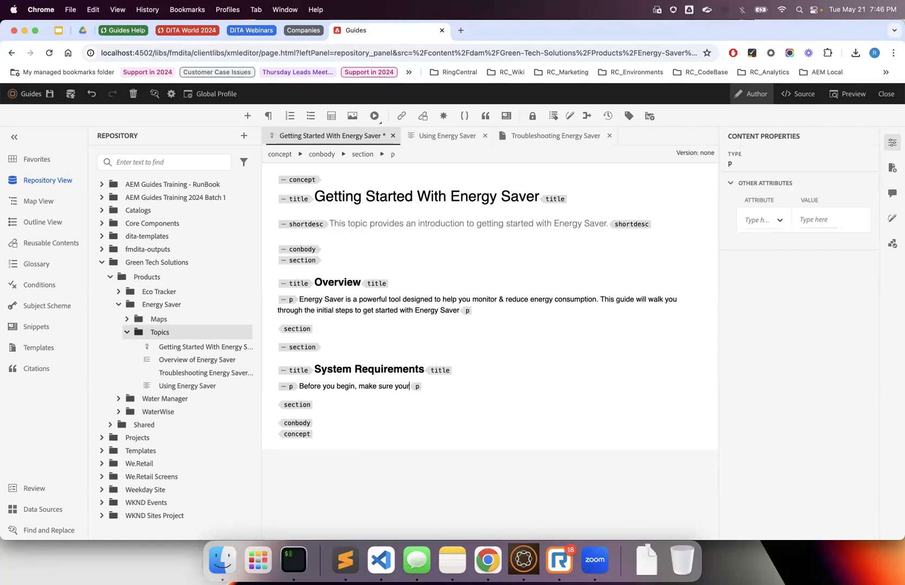
type(" system meets the following requi")
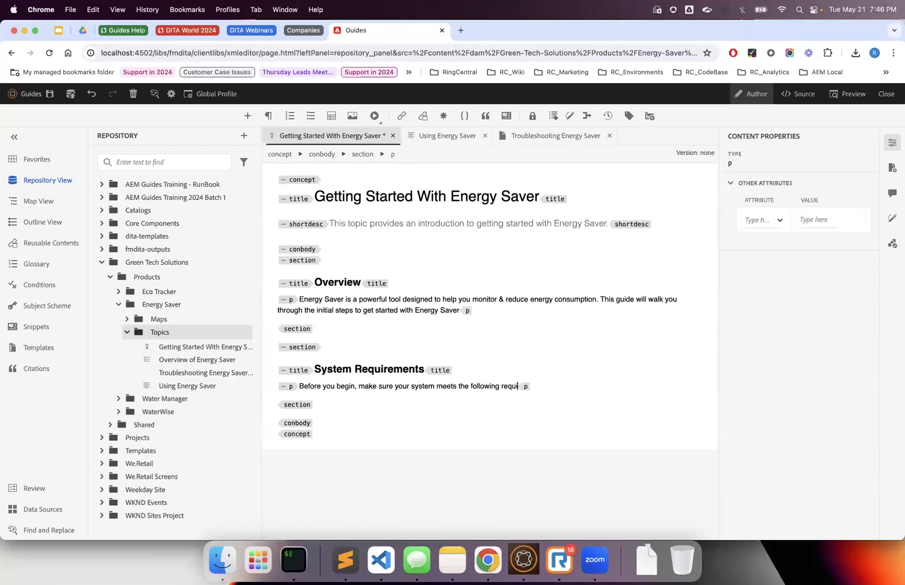
type("rements:")
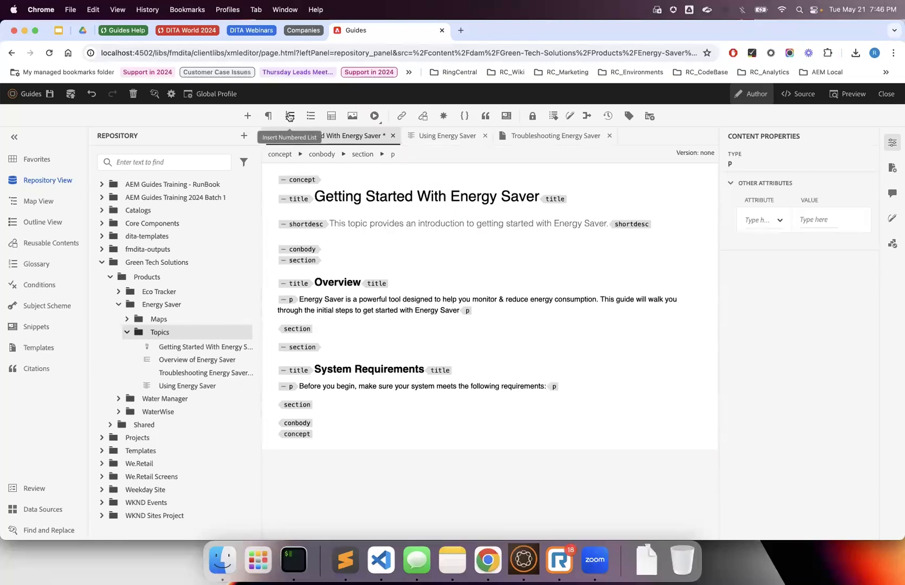
- Insert a numbered list below the requirements paragraph with the first item "Operating System: Windows 10, MacOS 10.15 or higher"
key("Return")
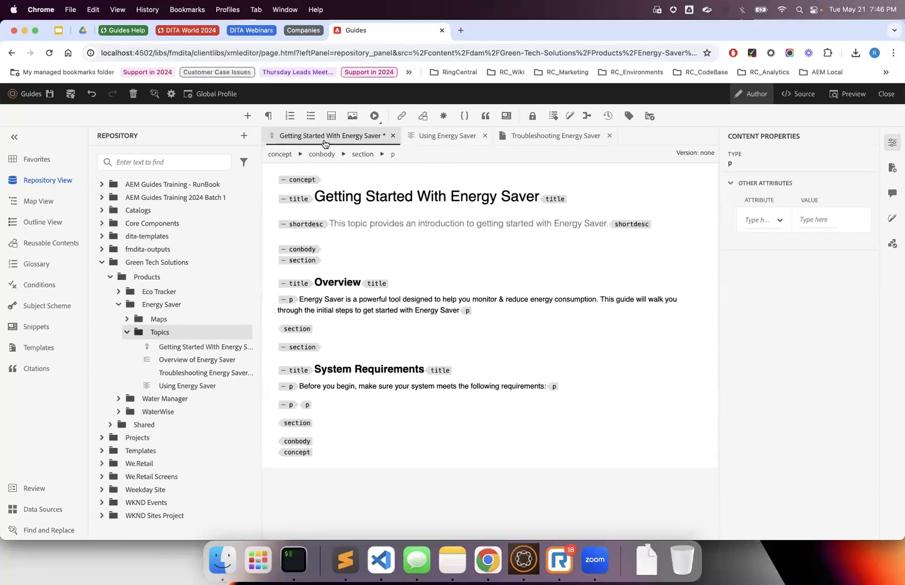
left_click(289, 117)
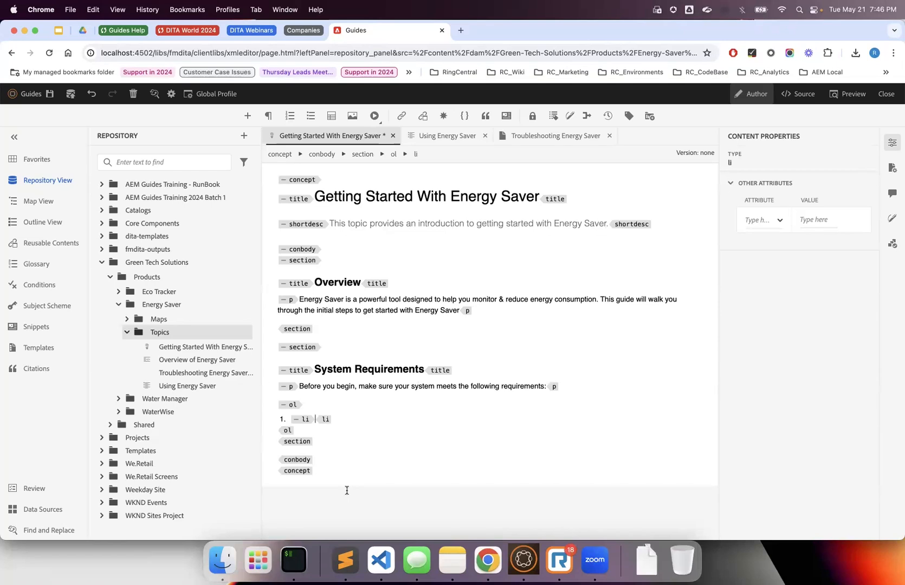
type("Operating System: Windowd")
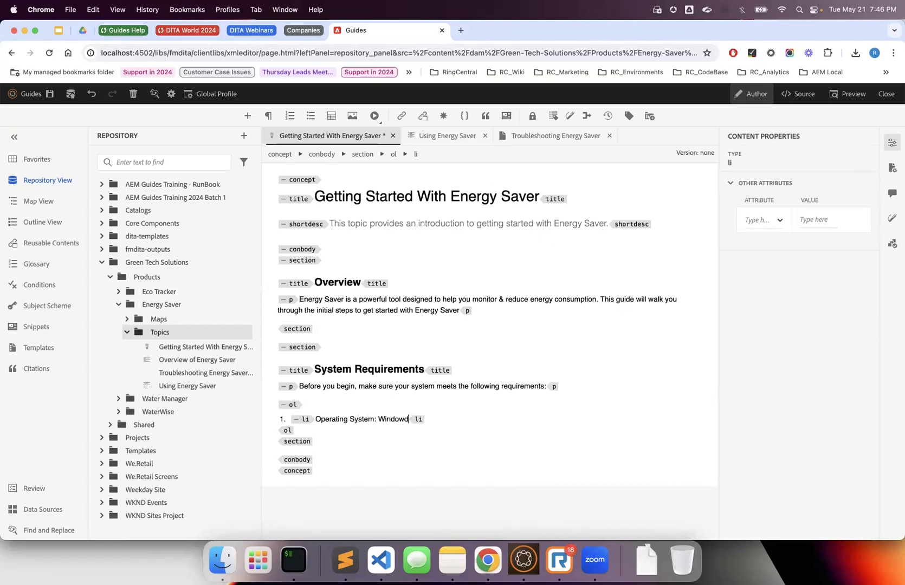
key("BackSpace")
type("s 10, MacOS 10.1")
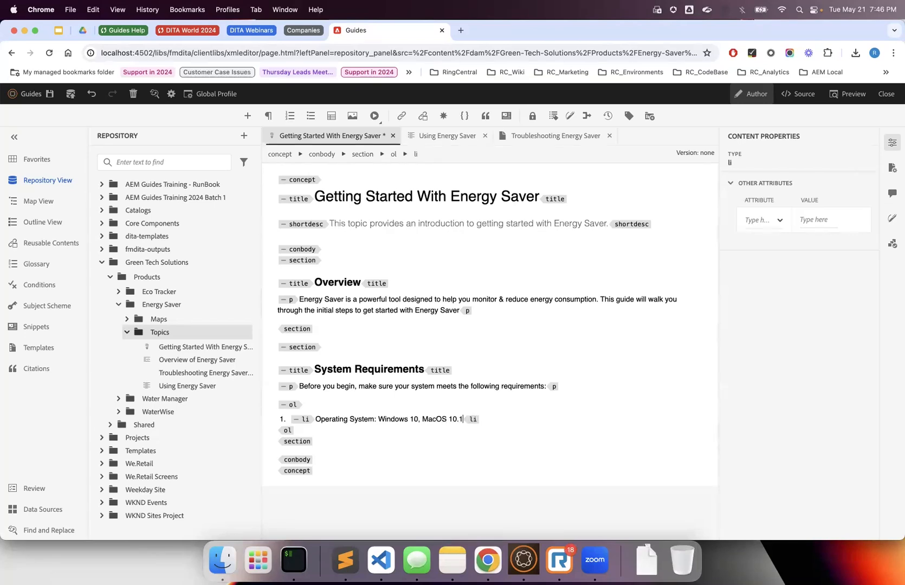
type("5 or higher")
- Add the numbered list items "Minimum Ram 4GB" and "A good internet connection" to the system requirements
key("Return")
type("Minimum Ram 4GB")
key("Return")
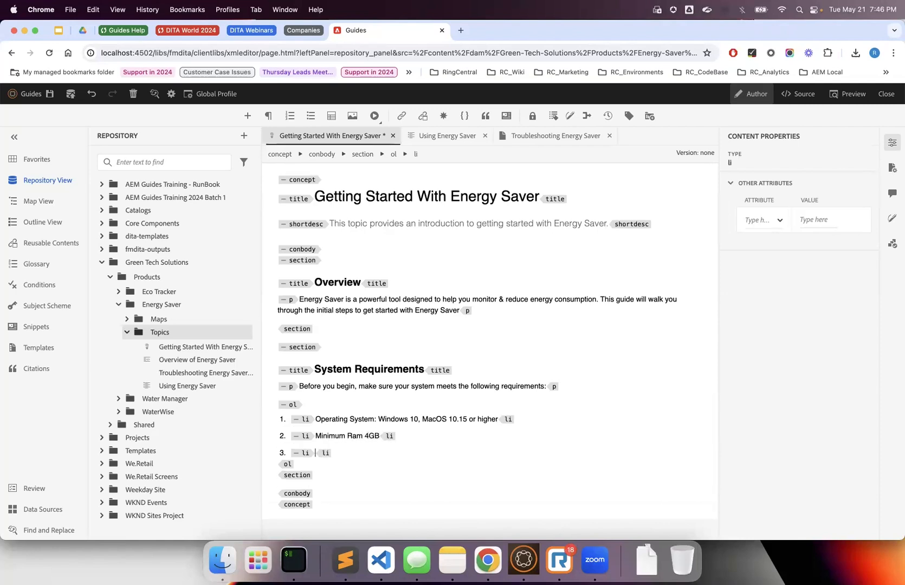
type("A good internet")
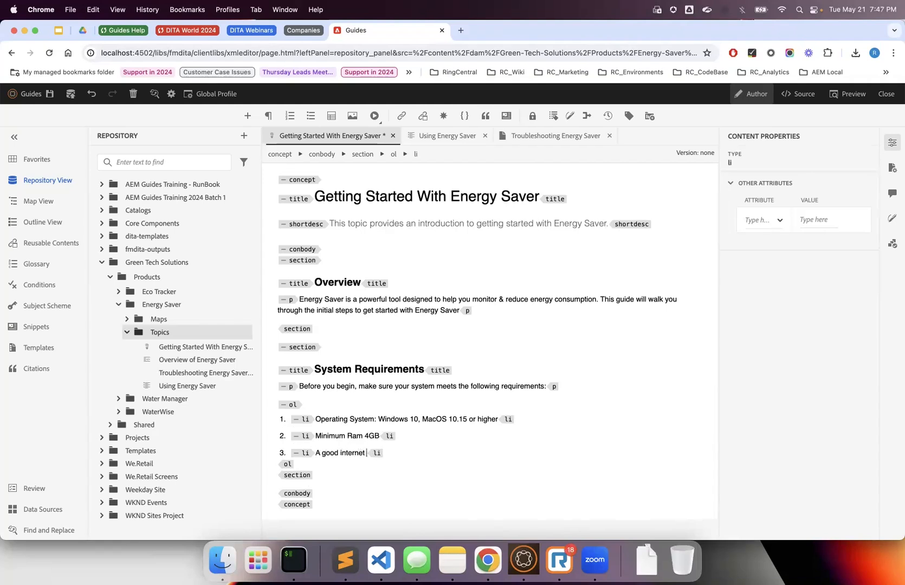
type(" connection")
- Insert another section element in the concept body after the System Requirements section
left_click(328, 472)
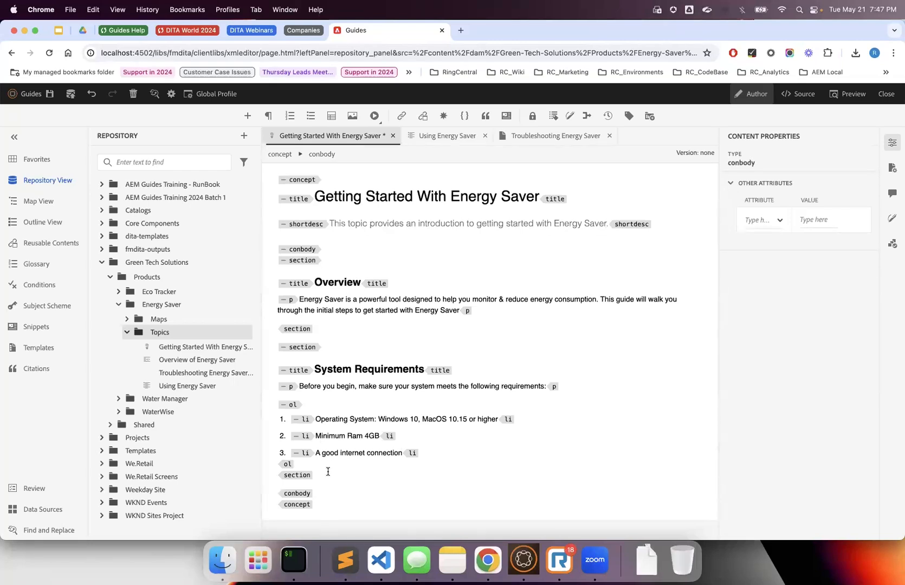
left_click(250, 114)
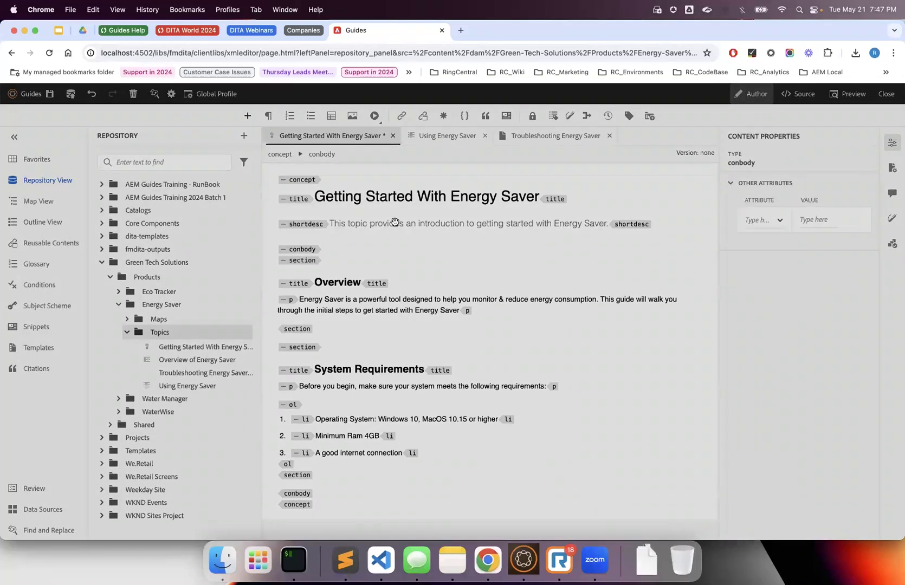
double_click(373, 294)
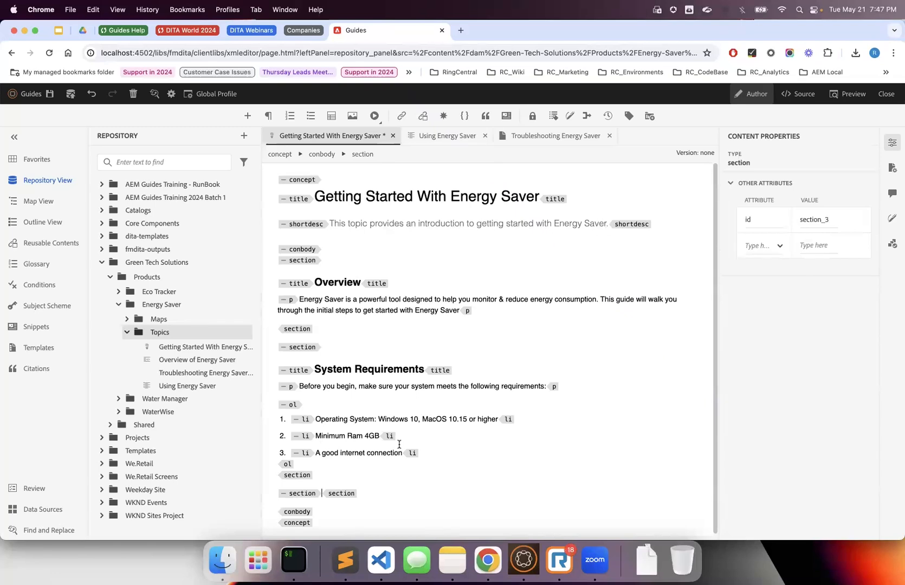
- Insert a title element in the third section and fill it with "Installation"
left_click(248, 118)
type("title")
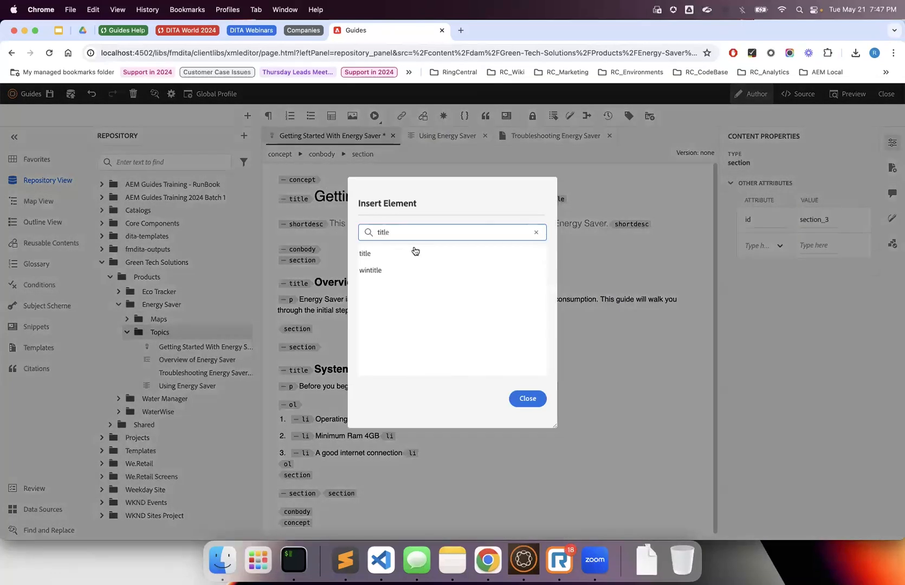
double_click(396, 254)
scroll(326, 510, "down", 1)
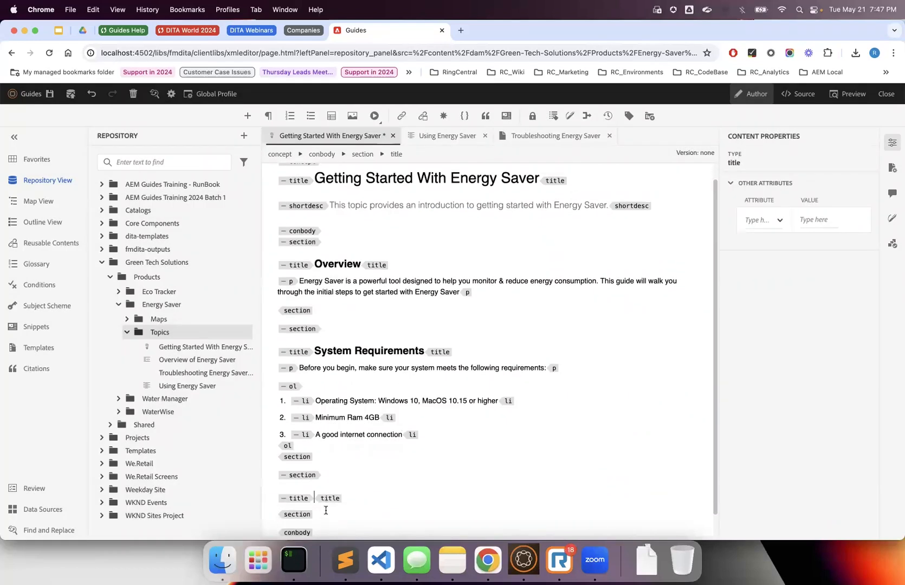
scroll(326, 511, "down", 1)
type("Installatiu")
key("BackSpace")
type("on")
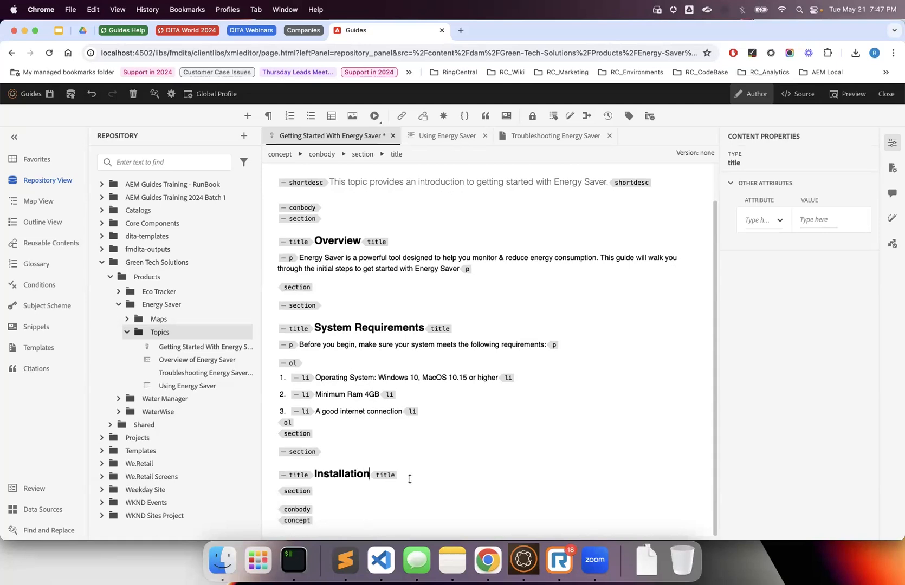
- Insert a bulleted list under Installation with the first item "Download the energy save installation file from our downloads page"
key("Return")
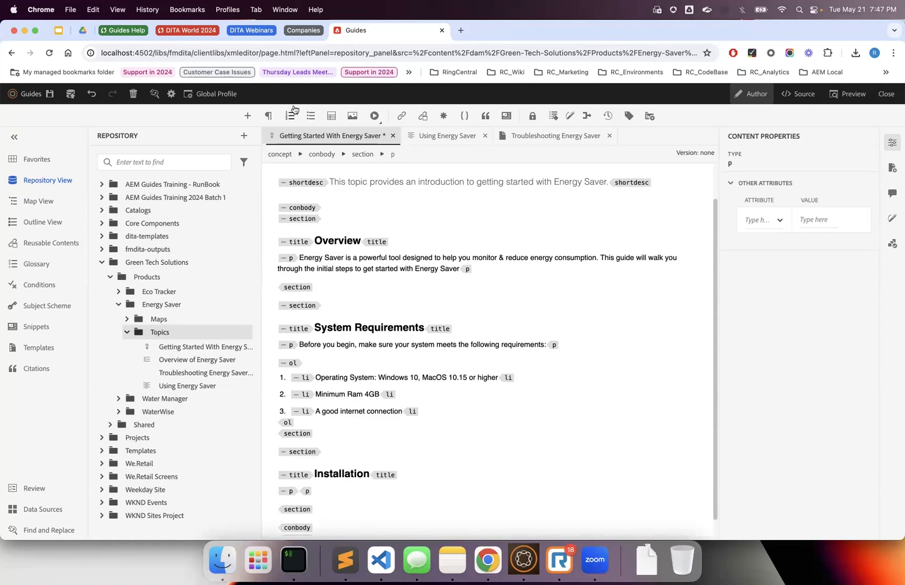
left_click(309, 115)
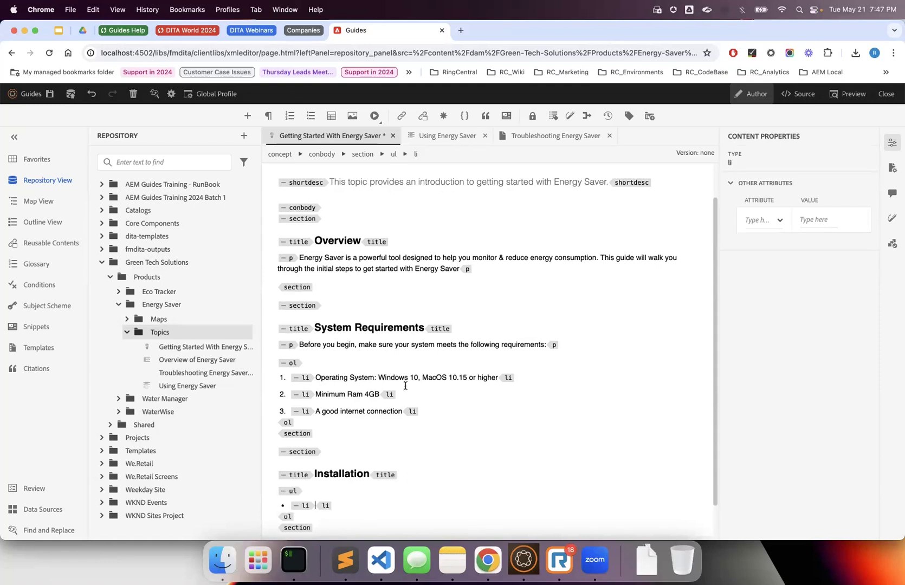
scroll(405, 386, "down", 2)
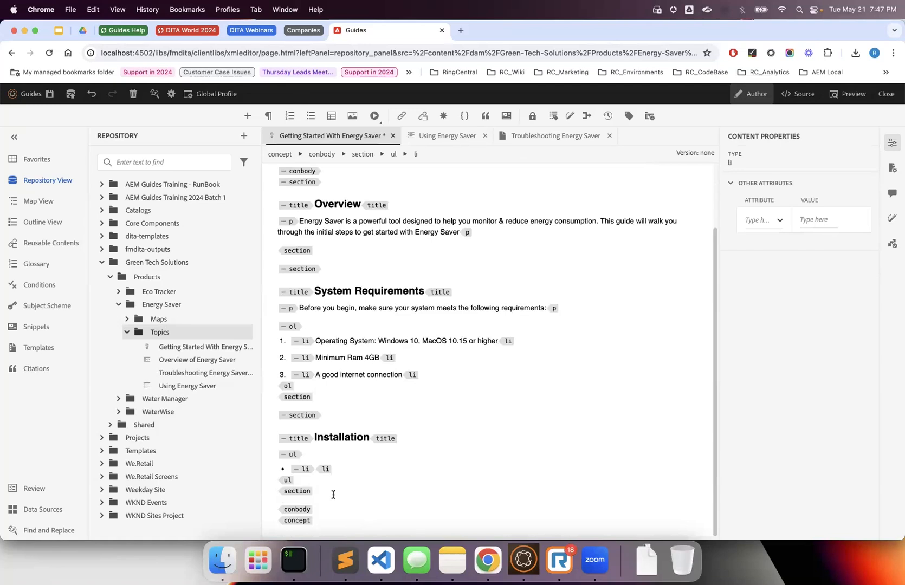
type("Download the energy save insgtal")
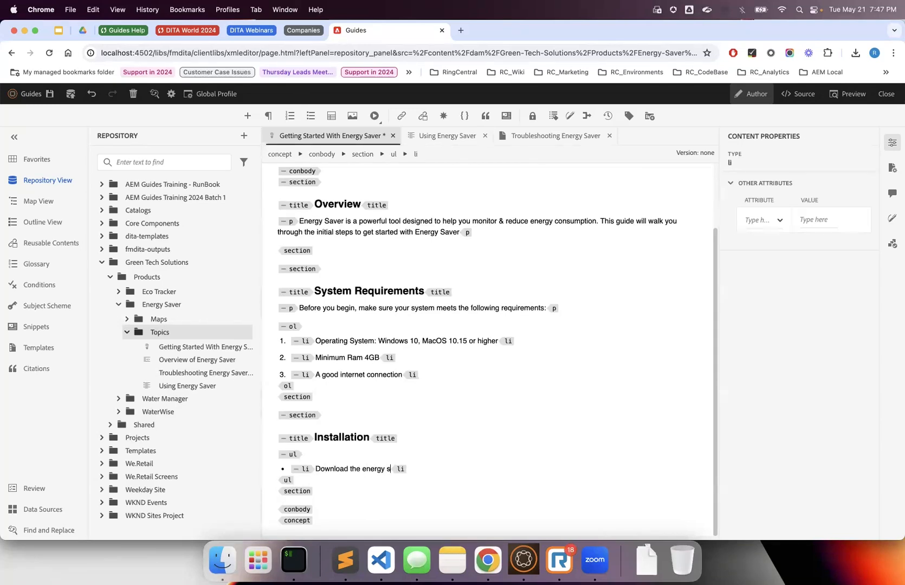
key("BackSpace")
key("BackSpace")
key("BackSpace")
key("BackSpace")
type("tallation file from our donwnloads page")
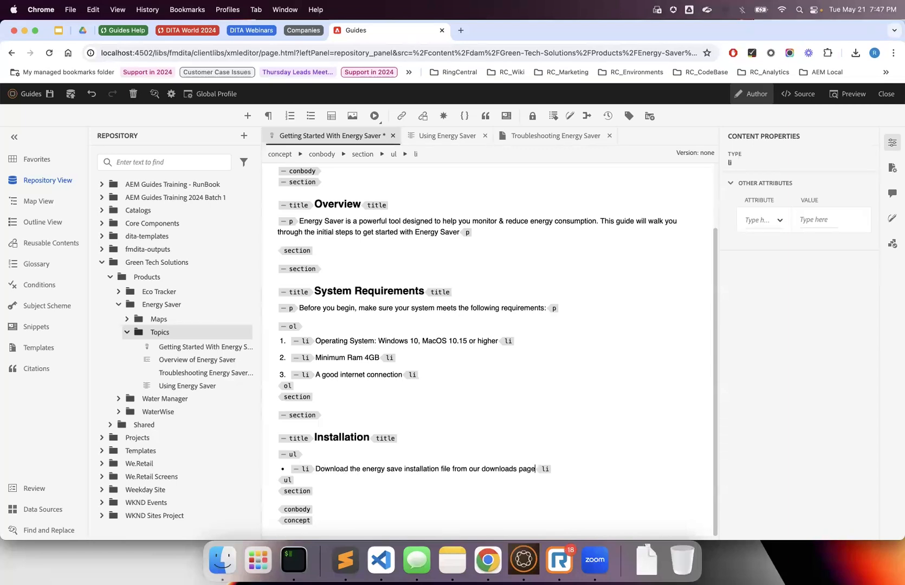
- Add a second Installation bullet reading "Open the downloaded file & follow on-screen instructions"
key("Return")
type("Ooe")
key("BackSpace")
key("BackSpace")
type("p")
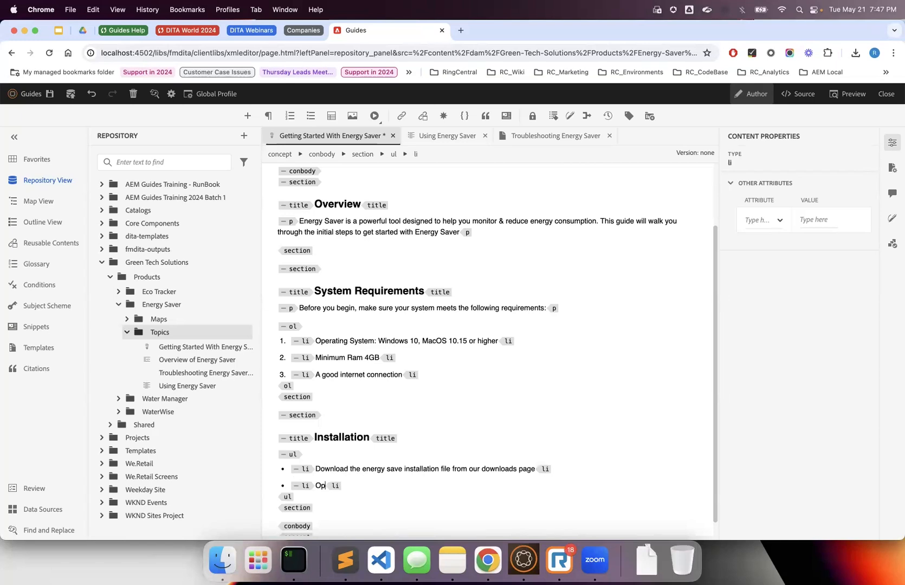
type("en the downloaded file & fol")
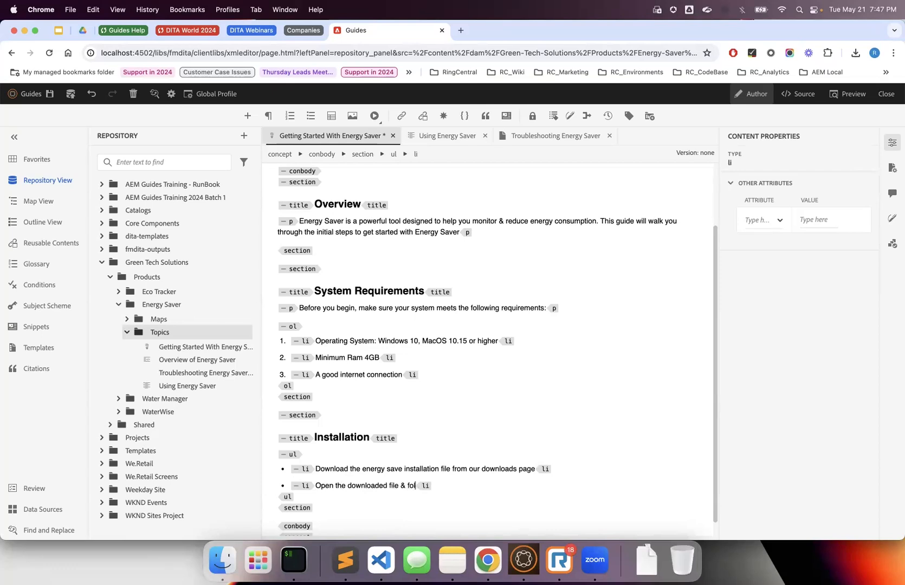
type("low on-screen instructions")
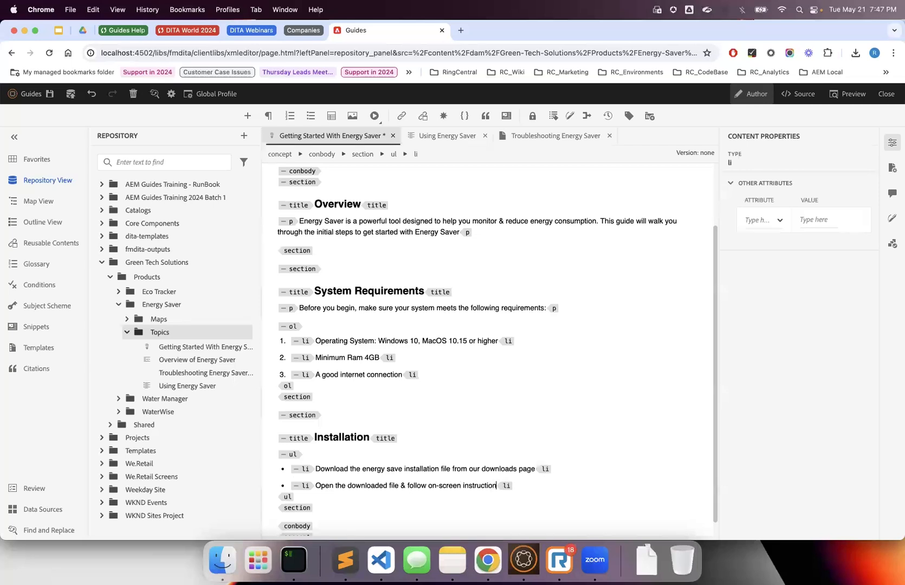
- Add a third Installation bullet reading "Once the installation is done, launch the Energy Saver application" and save the topic
key("Return")
type("O")
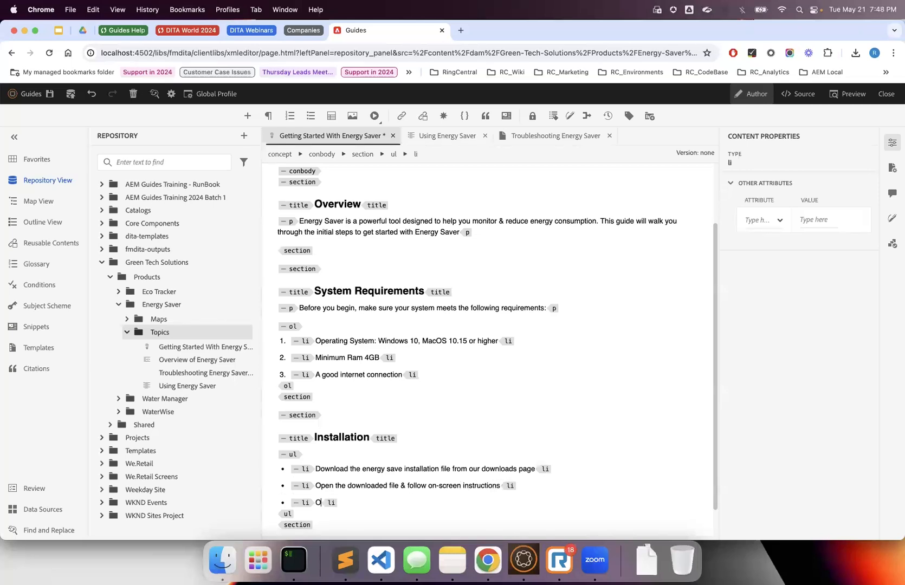
type("nce the installation is done, launche")
key("BackSpace")
type("the Energy Saver application")
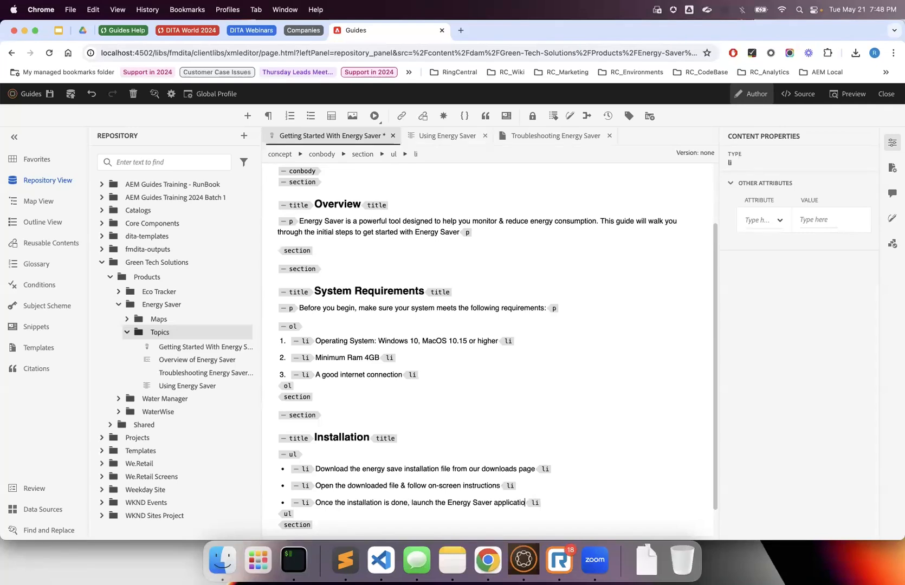
left_click(49, 96)
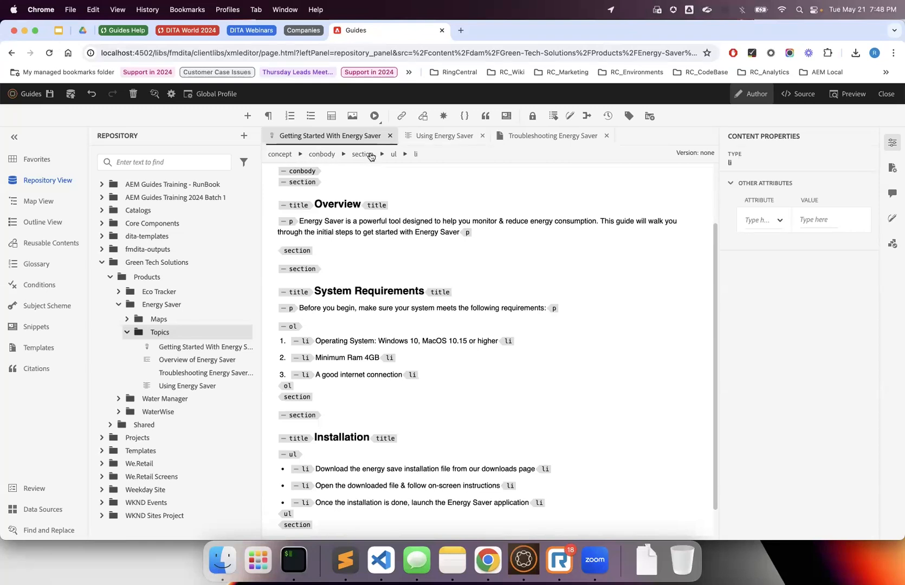
scroll(403, 187, "up", 3)
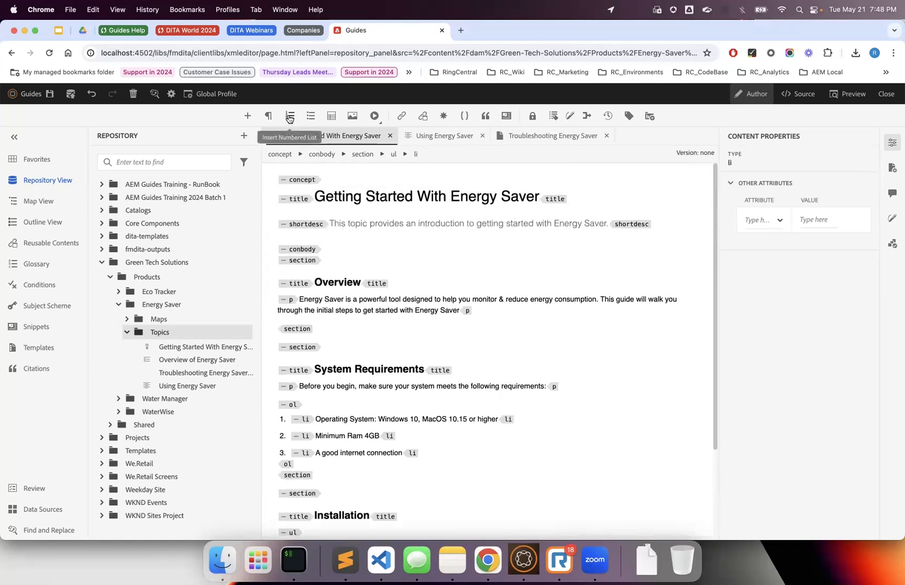
- Preview the finished Getting Started With Energy Saver topic and return to author mode
scroll(394, 409, "down", 3)
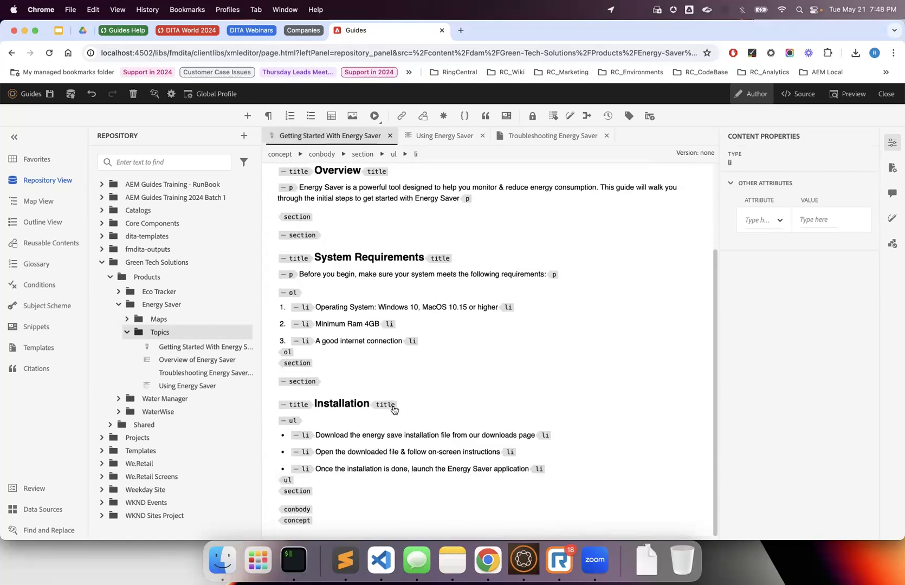
left_click(368, 481)
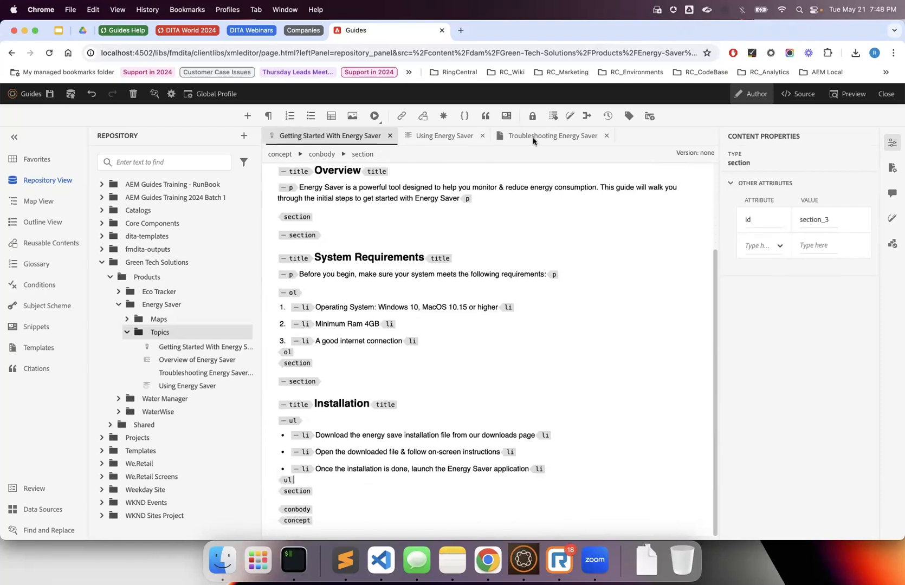
left_click(841, 94)
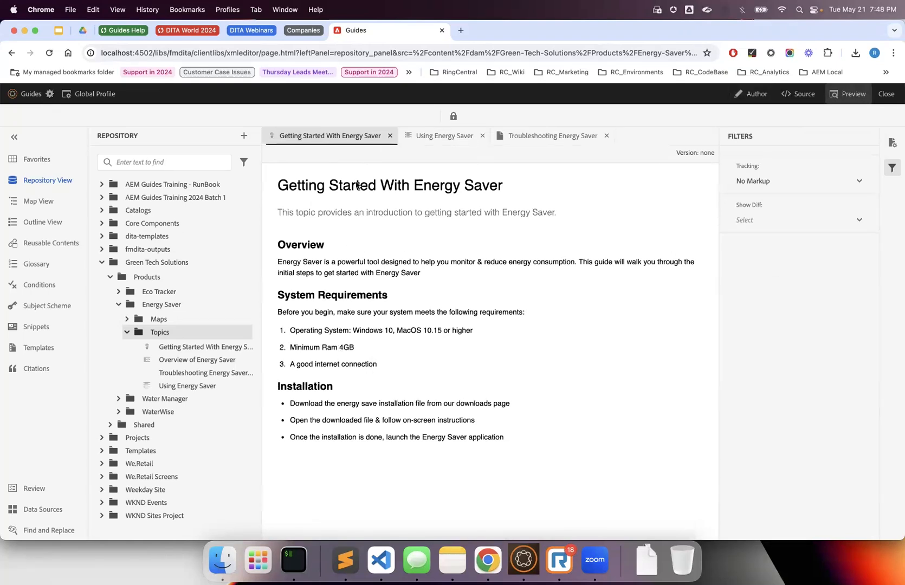
left_click(752, 94)
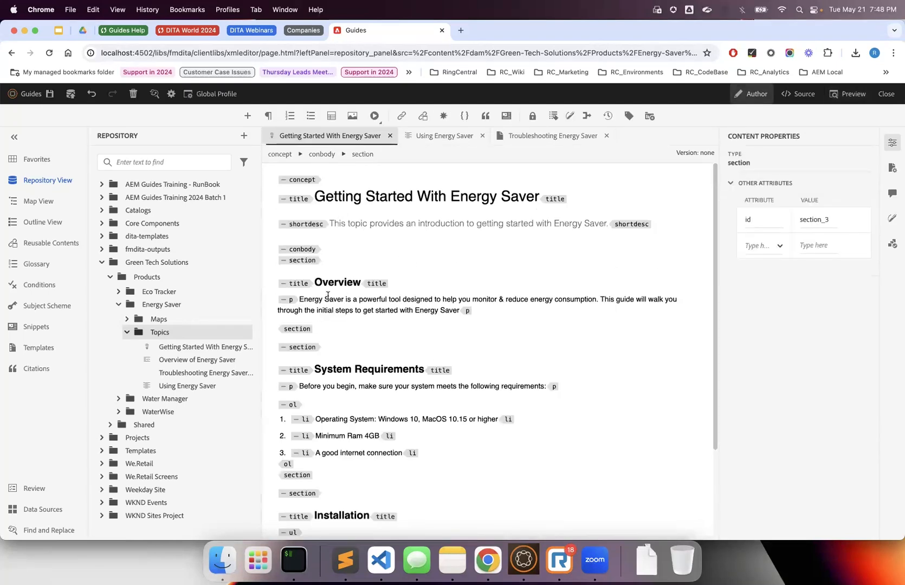
- Set the id attribute of the Overview section to "energy-saver-overview"
left_click(313, 262)
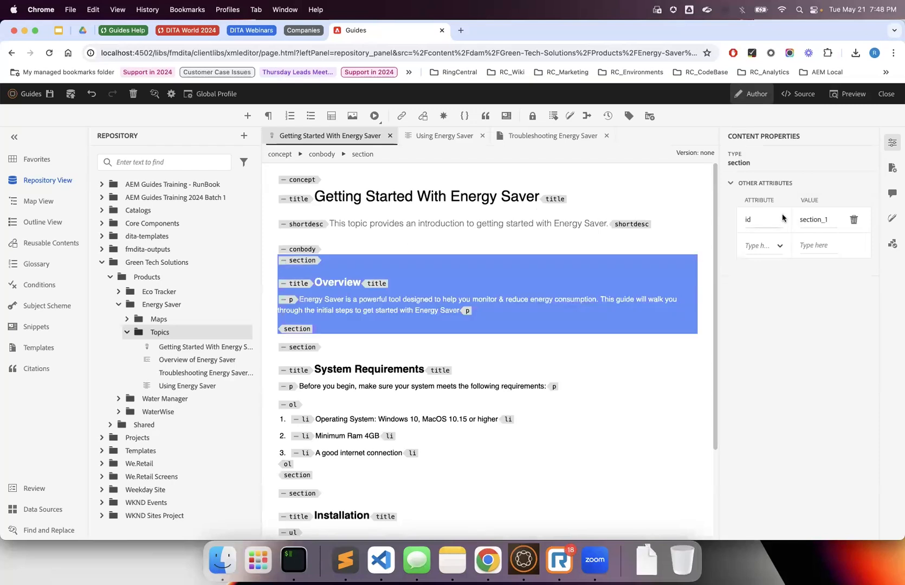
left_click(811, 219)
double_click(810, 219)
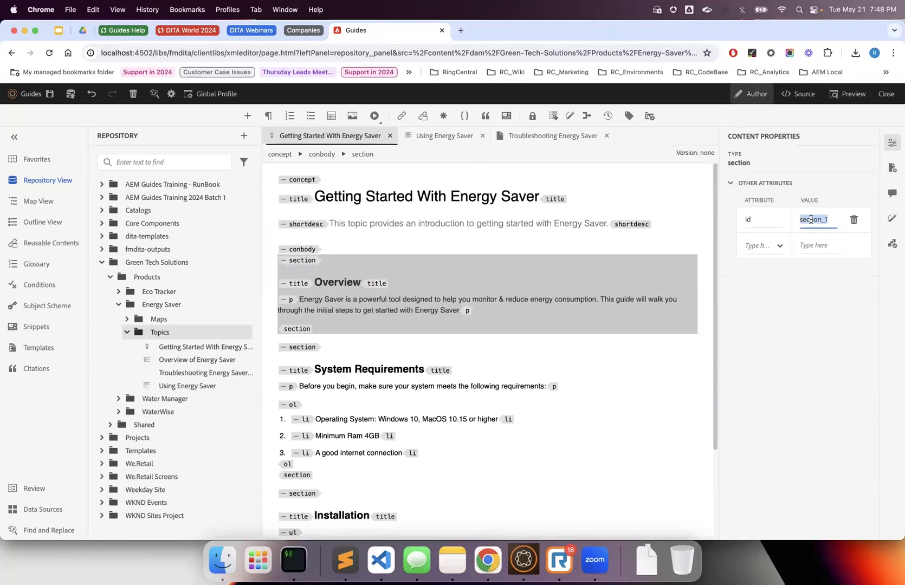
key("BackSpace")
type("energy-saver-oe")
key("BackSpace")
type("verview")
key("Return")
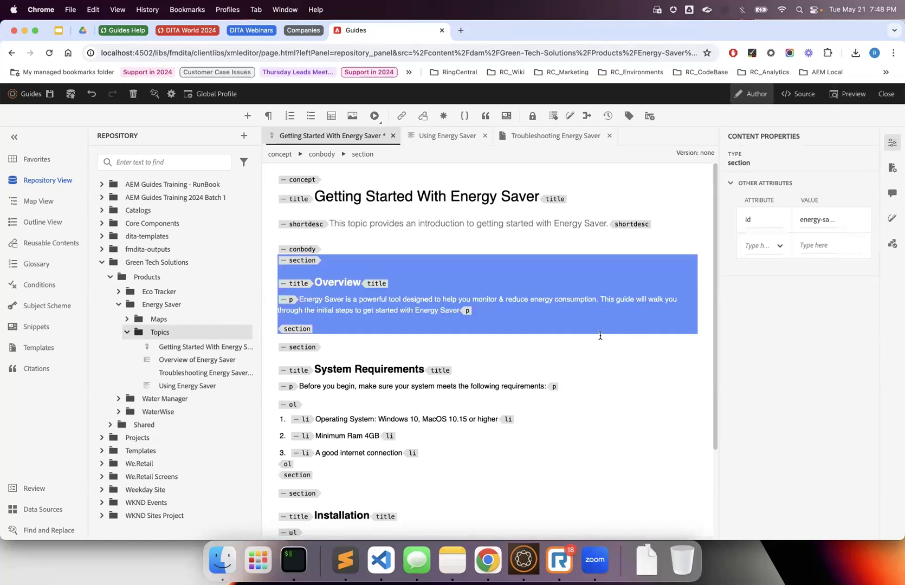
- Set the id attribute of the System Requirements section to "energy-saver-sys-requirements"
left_click(344, 371)
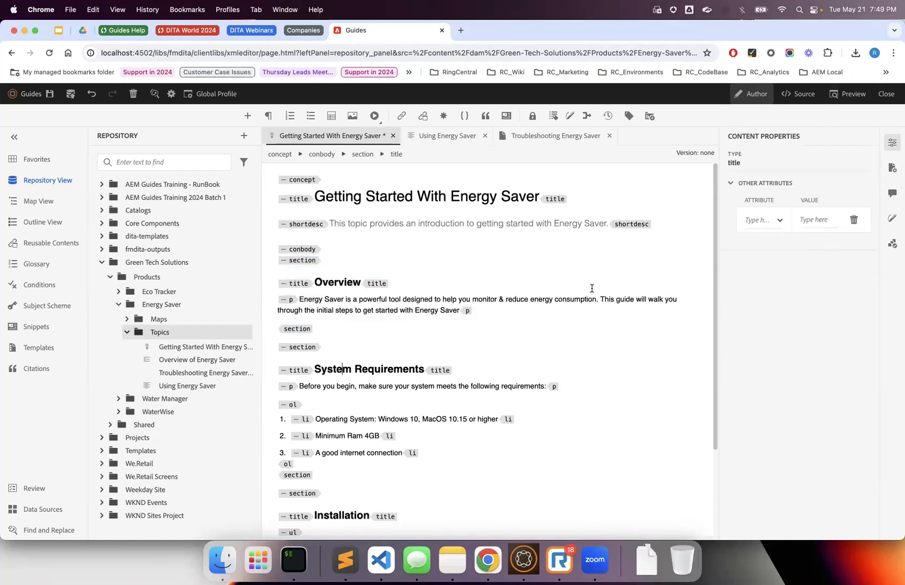
left_click(307, 349)
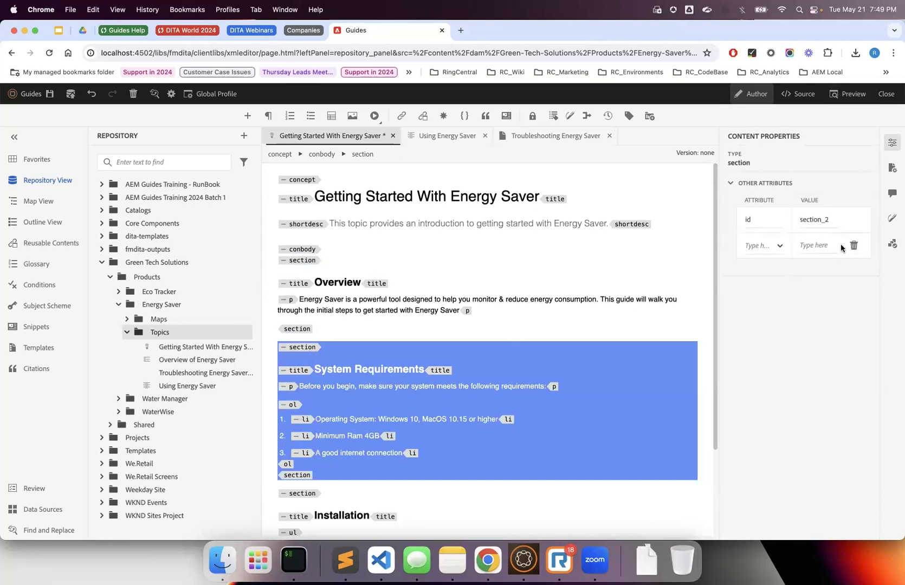
double_click(807, 219)
type("ene")
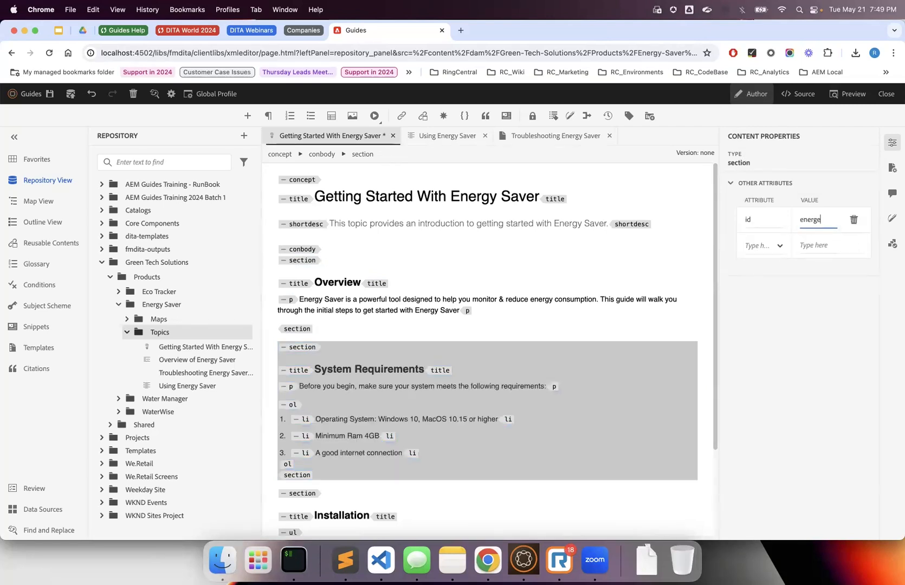
type("rgy-saver-")
type("sys-requ")
type("irements")
key("Return")
- Set the id attribute of the Installation section to "energy-saver-installation" and save the topic
scroll(380, 389, "down", 3)
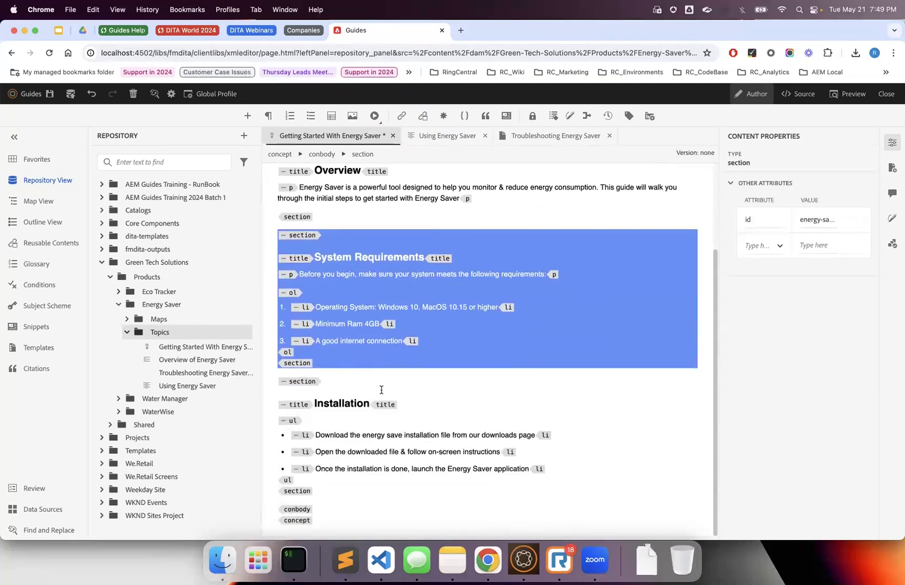
left_click(352, 401)
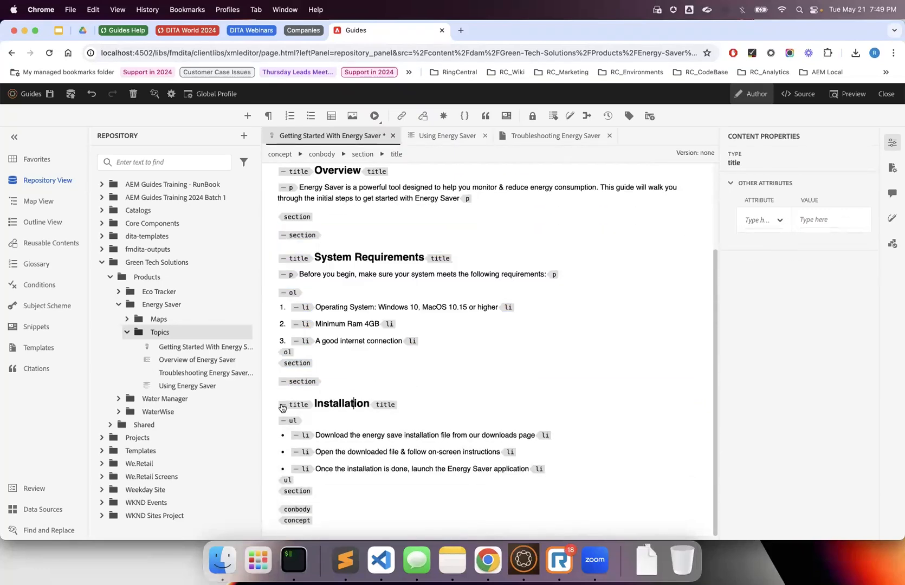
left_click(295, 385)
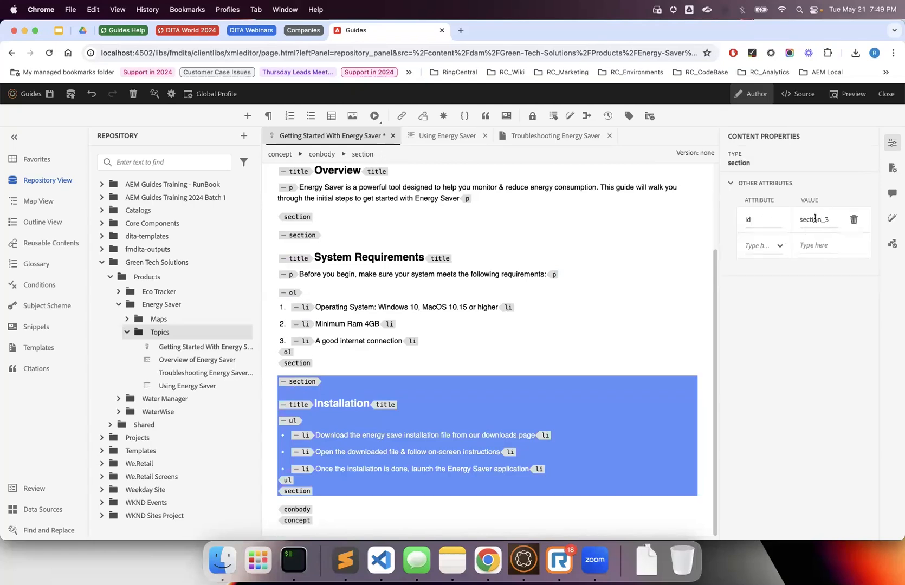
double_click(814, 219)
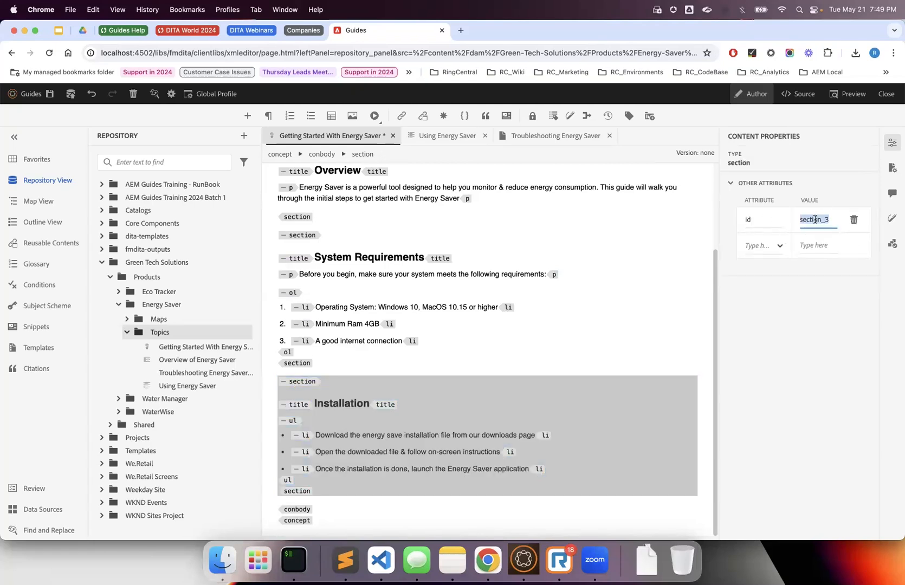
type("ene")
type("rgy-saver-installat")
type("ion")
left_click(532, 395)
scroll(424, 377, "up", 3)
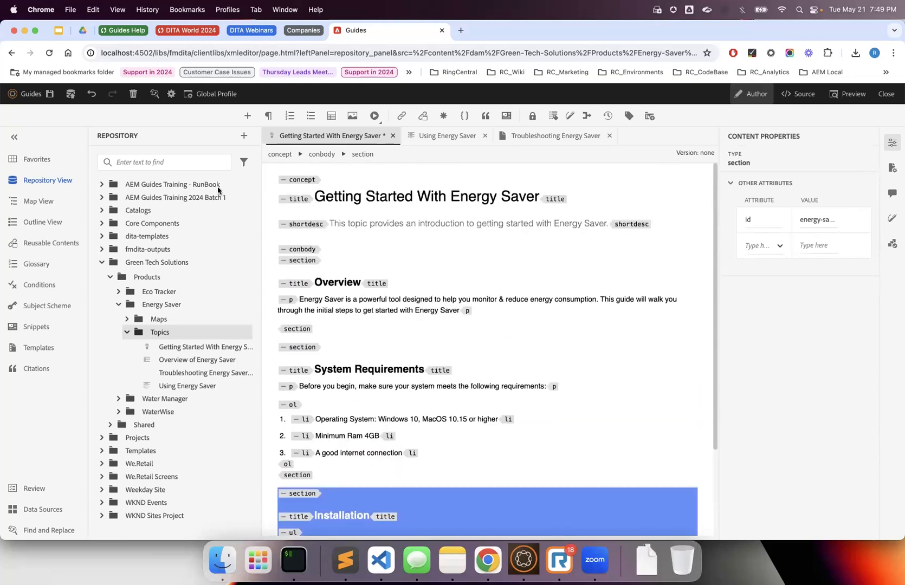
left_click(52, 95)
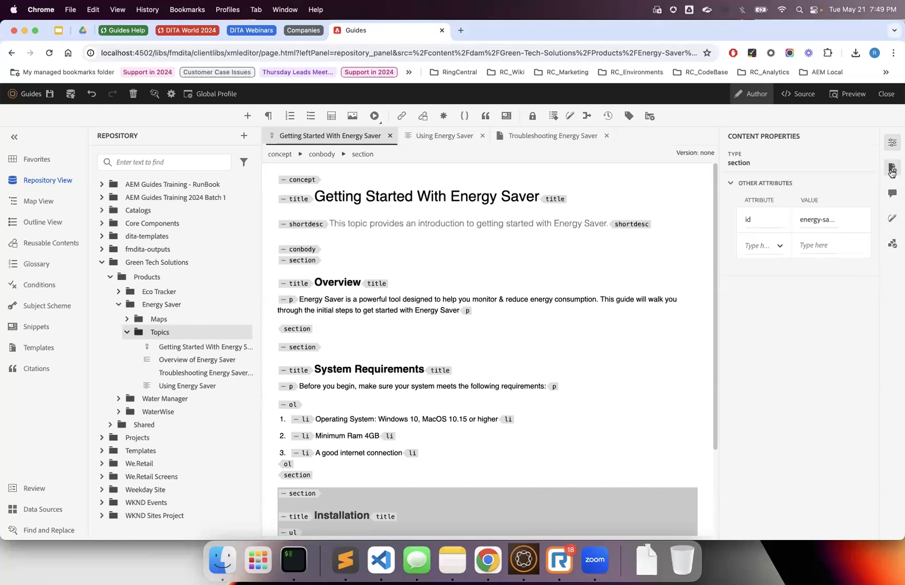
- Save the Getting Started topic as a new version labelled "First Draft" with a comment noting its initial creation
left_click(71, 93)
left_click(394, 283)
left_click(379, 315)
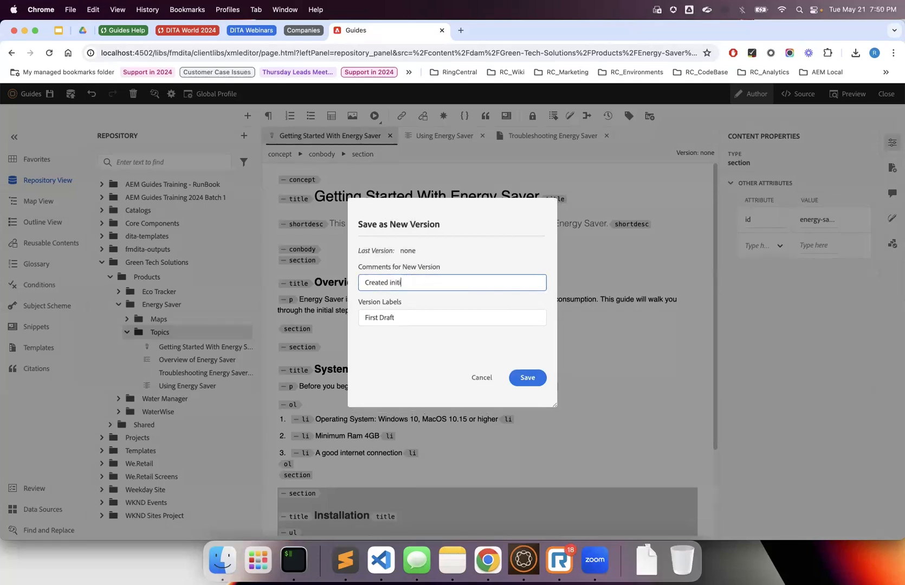
left_click(529, 378)
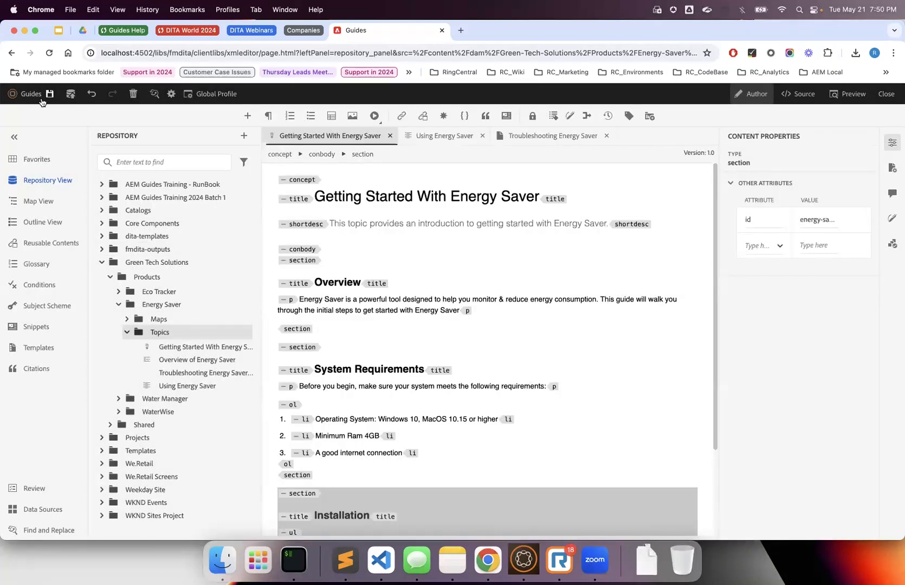
scroll(393, 363, "down", 3)
left_click(424, 398)
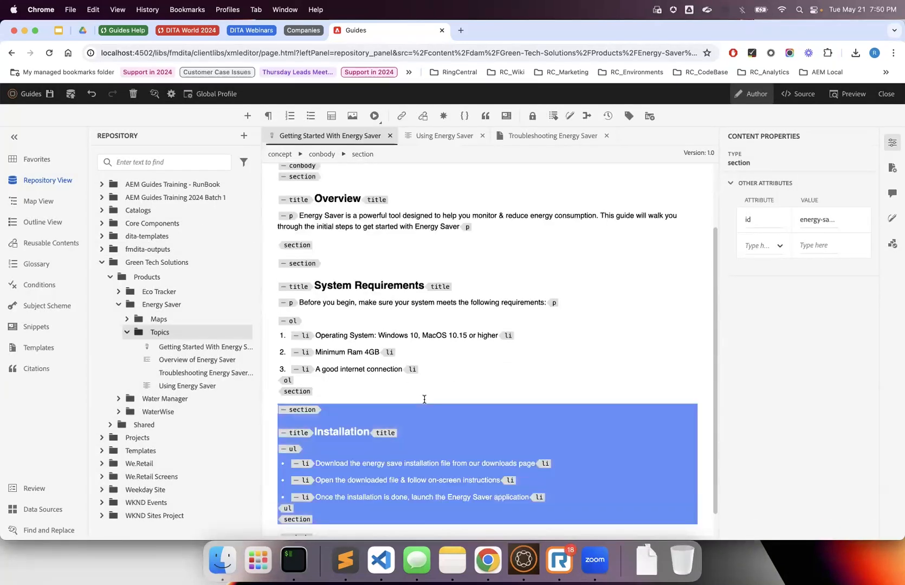